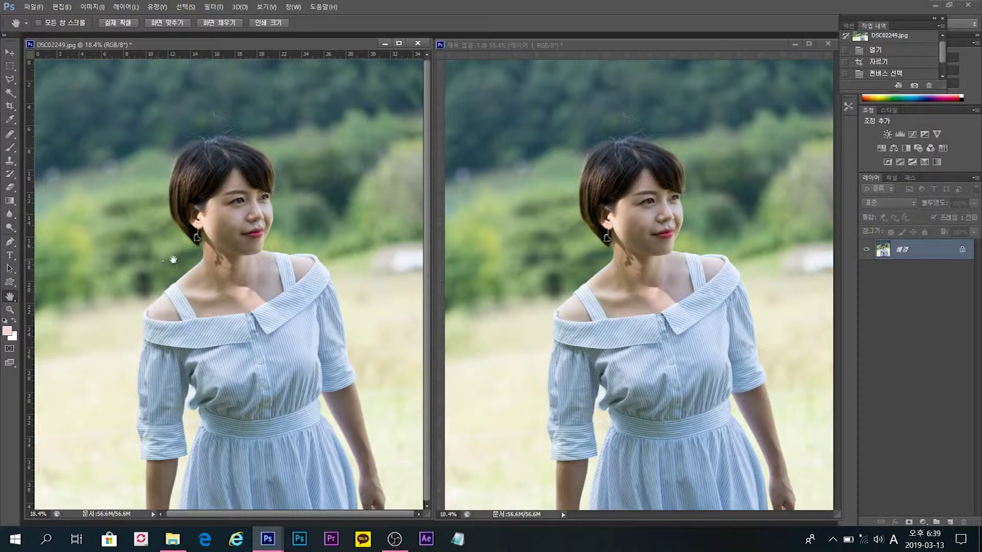
# Step: Open the Liquify filter on the untitled copy of the outdoor portrait
pyautogui.click(214, 7)
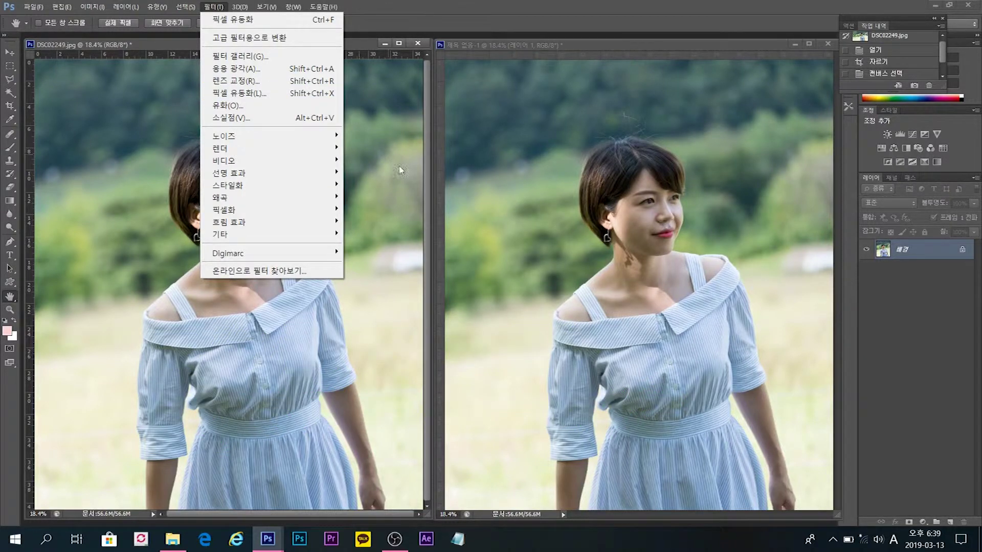
pyautogui.click(649, 309)
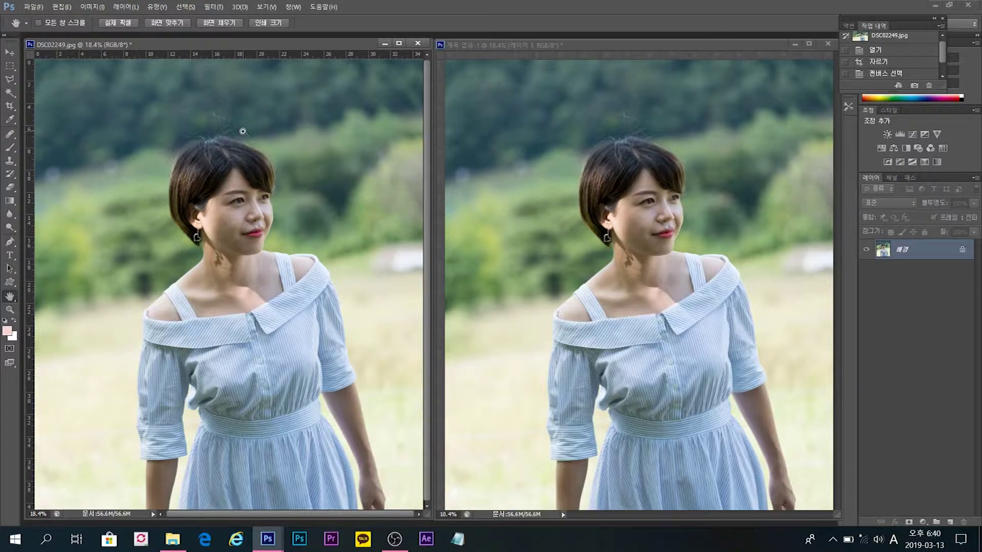
pyautogui.hotkey('ctrl', 'shift', 'x')
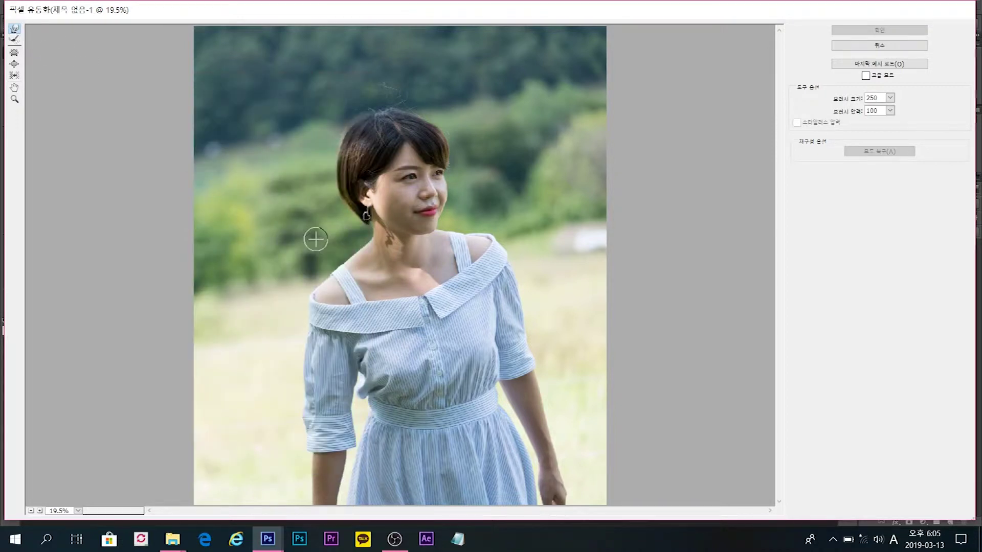
# Step: Set the Liquify brush size to 700 for reshaping the neck and shoulders
pyautogui.press(']')
pyautogui.press(']')
pyautogui.press(']')
pyautogui.press(']')
pyautogui.press(']')
pyautogui.press(']')
pyautogui.press(']')
pyautogui.press(']')
pyautogui.press(']')
pyautogui.press(']')
pyautogui.press(']')
pyautogui.press(']')
pyautogui.press(']')
pyautogui.press(']')
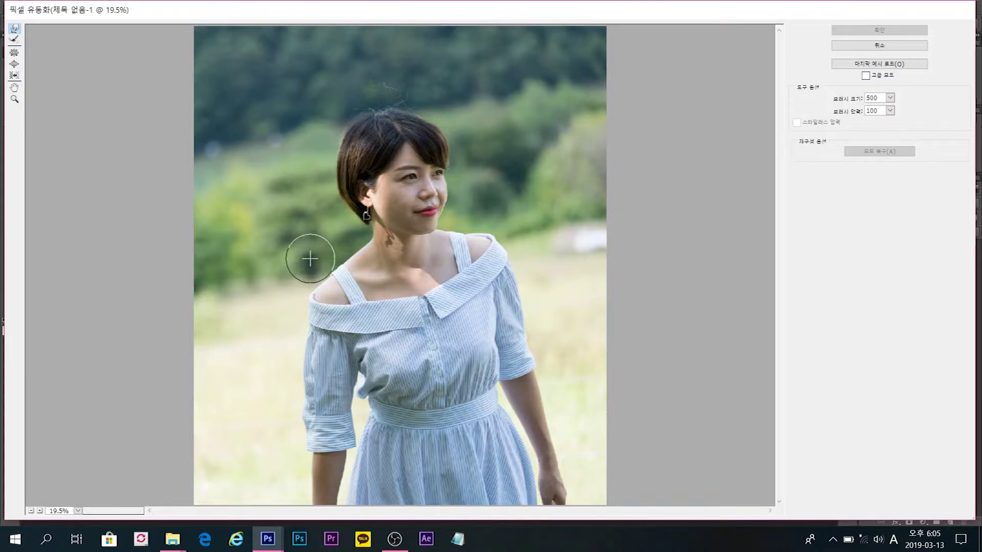
pyautogui.press(']')
pyautogui.press(']')
pyautogui.press(']')
pyautogui.press(']')
pyautogui.press(']')
pyautogui.press(']')
pyautogui.press(']')
pyautogui.press(']')
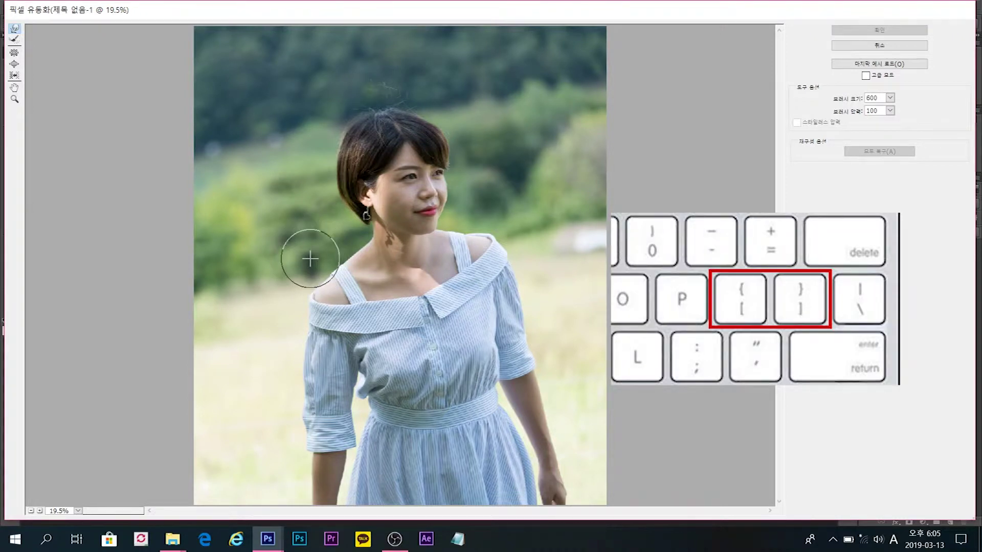
pyautogui.press('[')
pyautogui.press('[')
pyautogui.press('[')
pyautogui.press('[')
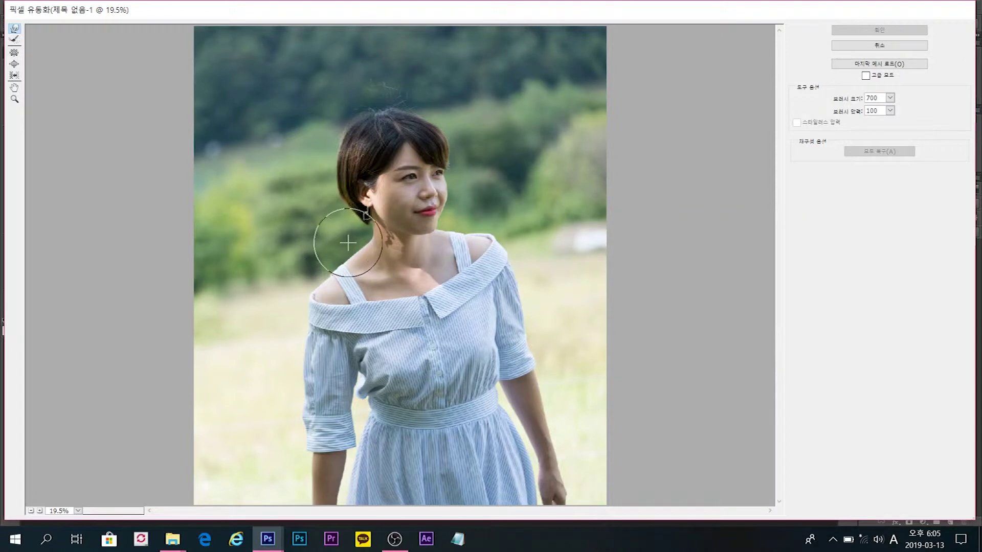
# Step: Try pushing the neck and shoulder line on the earring side in different directions, and undo the trial strokes
pyautogui.moveTo(350, 241)
pyautogui.mouseDown()
pyautogui.moveTo(328, 255)
pyautogui.moveTo(340, 261)
pyautogui.moveTo(333, 247)
pyautogui.moveTo(341, 249)
pyautogui.mouseUp()
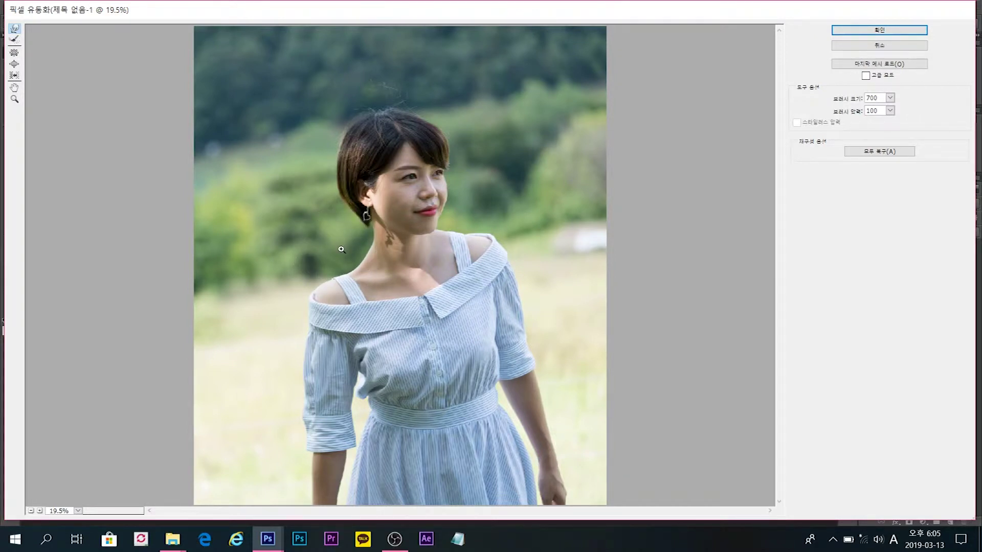
pyautogui.moveTo(339, 247)
pyautogui.mouseDown()
pyautogui.moveTo(359, 246)
pyautogui.moveTo(330, 247)
pyautogui.mouseUp()
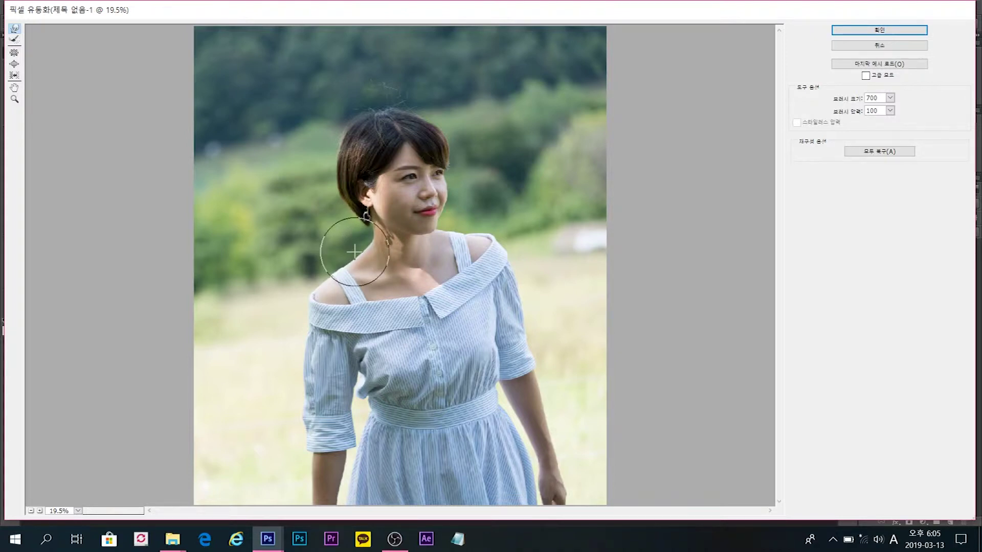
pyautogui.moveTo(357, 243); pyautogui.dragTo(366, 250)
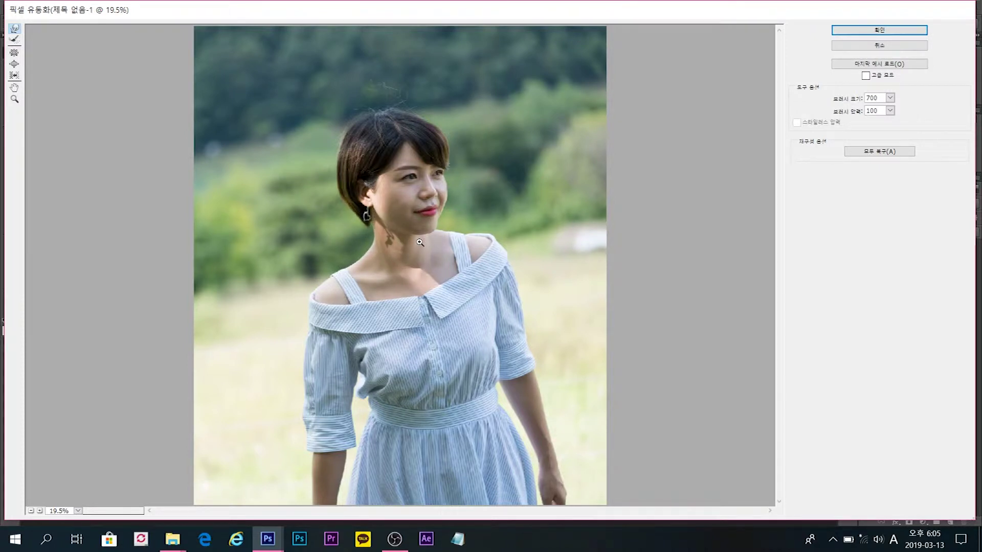
pyautogui.hotkey('ctrl', 'z')
pyautogui.hotkey('ctrl', 'z')
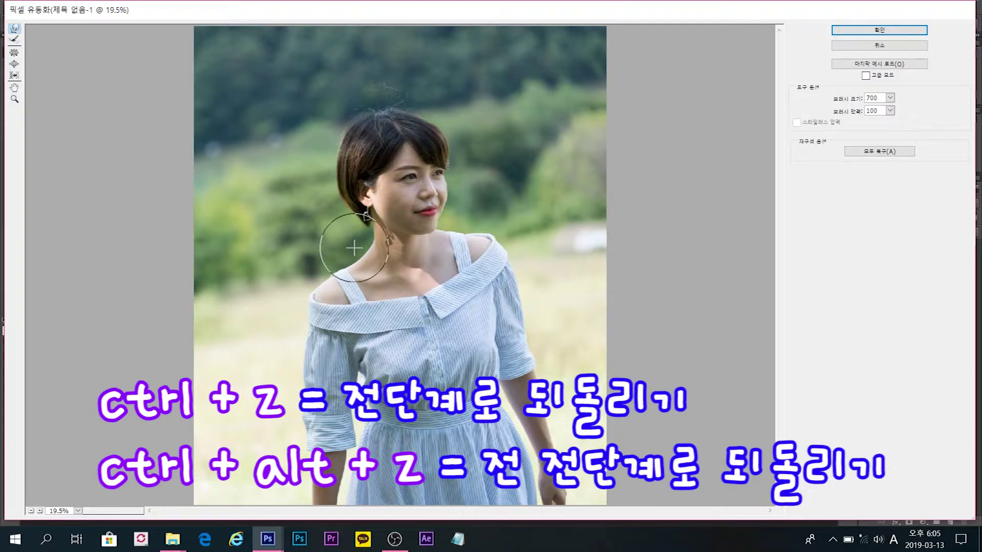
# Step: Lower the shoulder line beside the neck on the earring side, reducing the brush size to 400
pyautogui.scroll(2, 354, 248)
pyautogui.press('[')
pyautogui.press('[')
pyautogui.press('[')
pyautogui.press('[')
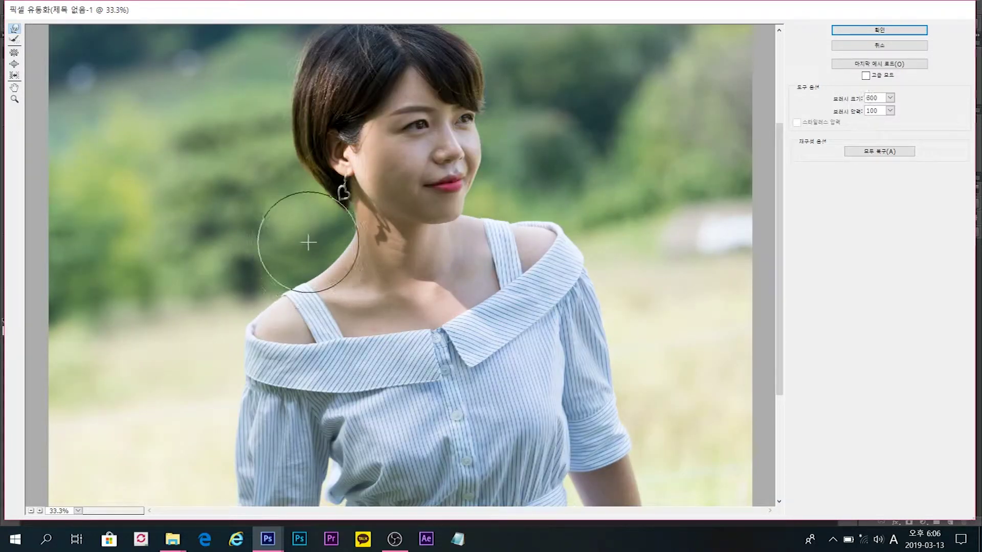
pyautogui.press('[')
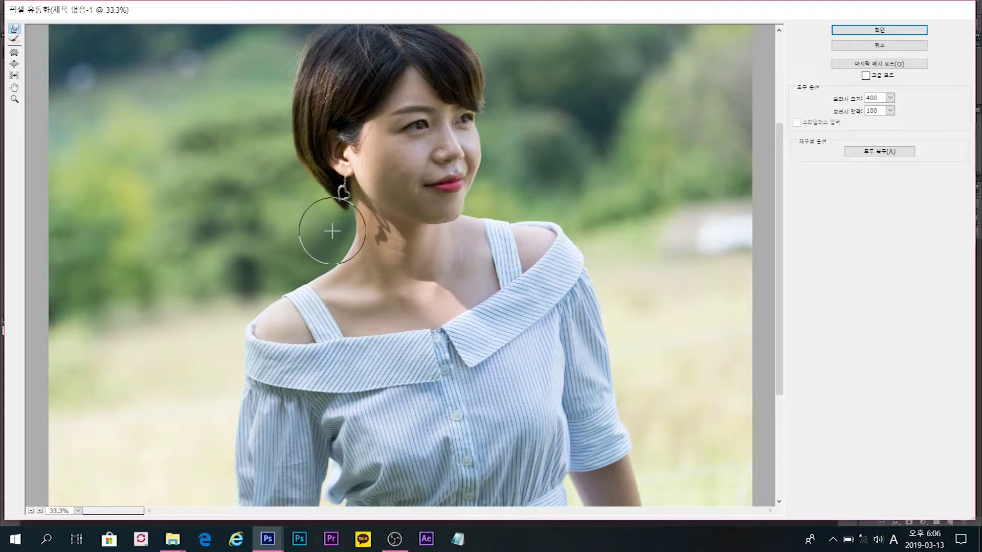
# Step: Push the hair ends and neck edge on the earring side inward with a brush size of 500 to 600
pyautogui.press(']')
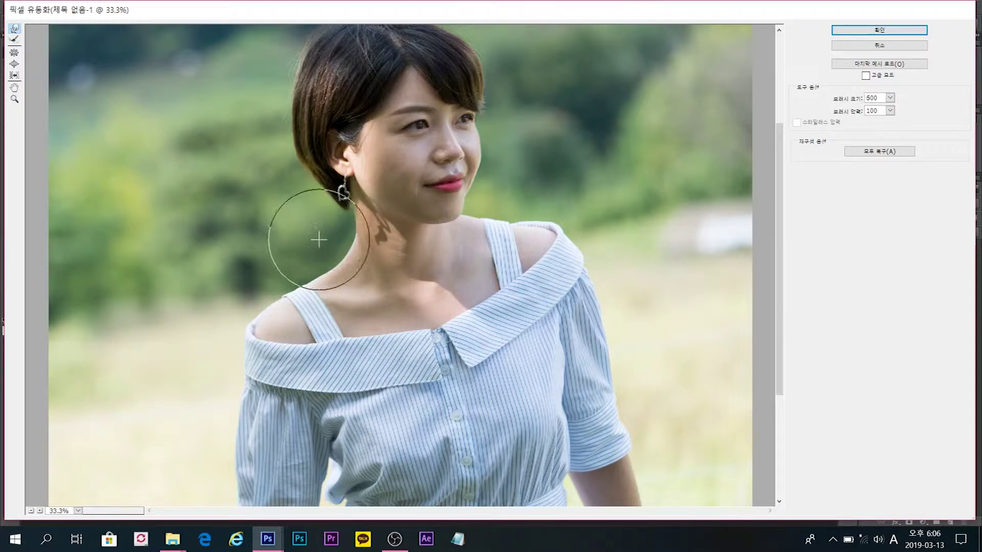
pyautogui.press(']')
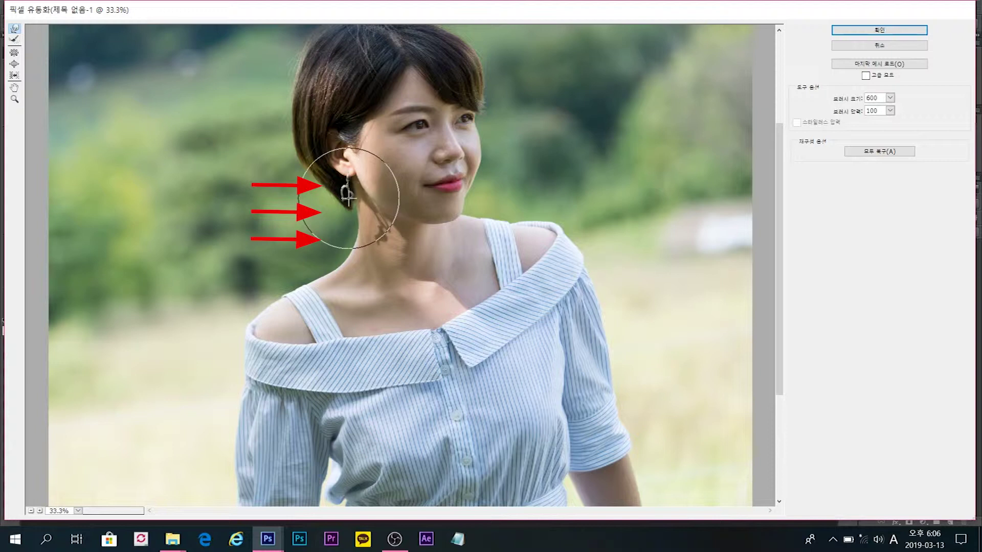
pyautogui.press('[')
pyautogui.press('[')
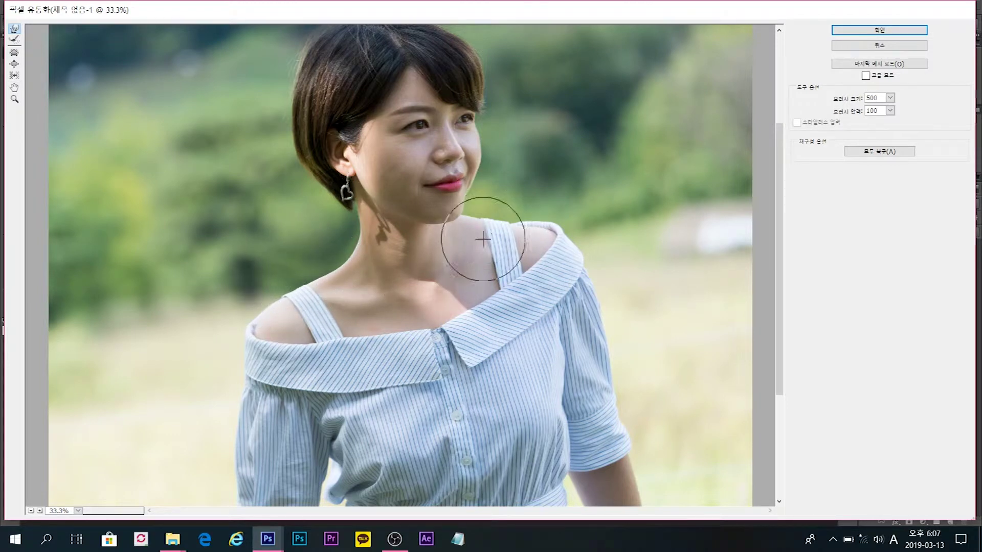
# Step: Push down the shoulder line between chin and dress strap, reducing the brush size to 250 and 150
pyautogui.keyDown('ctrl'); pyautogui.click(506, 207); pyautogui.keyUp('ctrl')
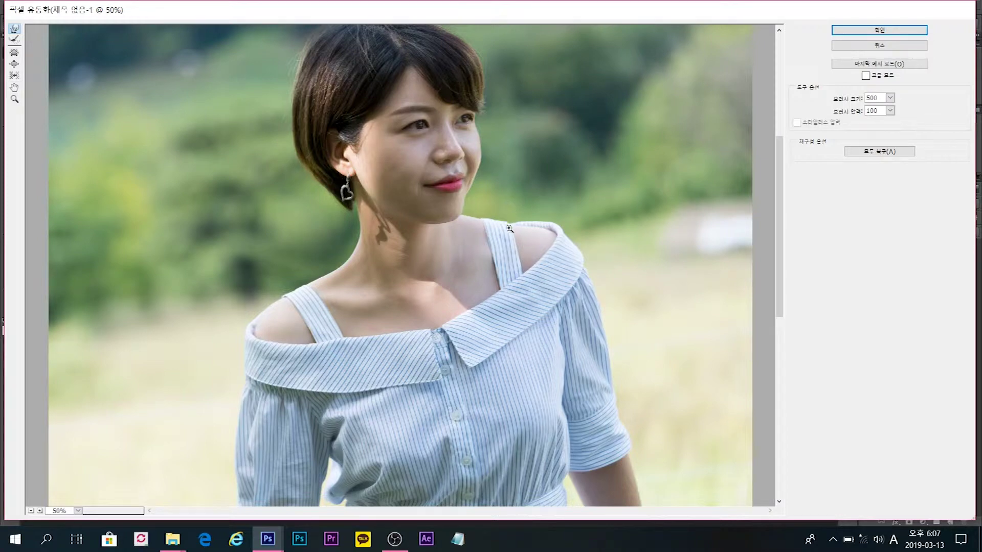
pyautogui.keyDown('ctrl'); pyautogui.click(504, 226); pyautogui.keyUp('ctrl')
pyautogui.moveTo(445, 268); pyautogui.dragTo(546, 201)
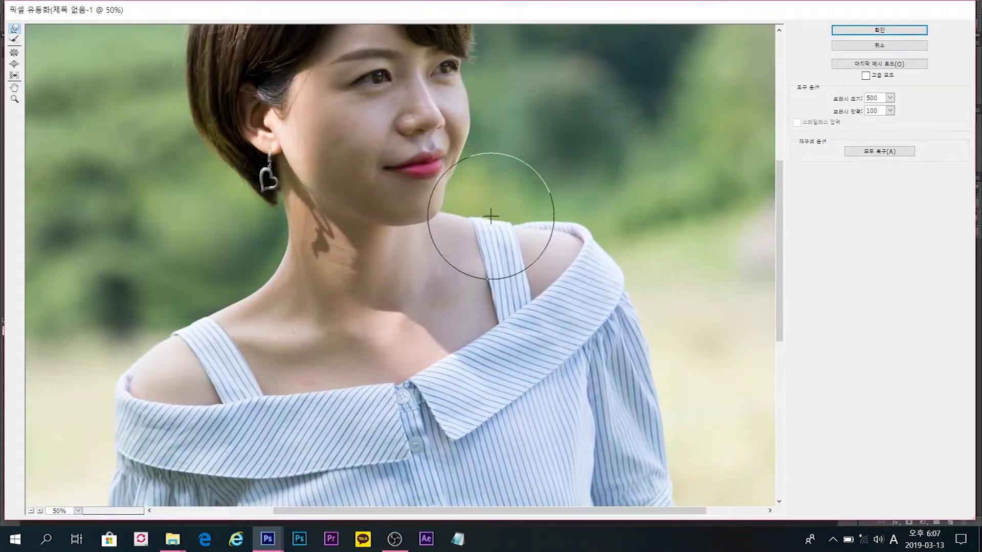
pyautogui.press('[')
pyautogui.press('[')
pyautogui.press('[')
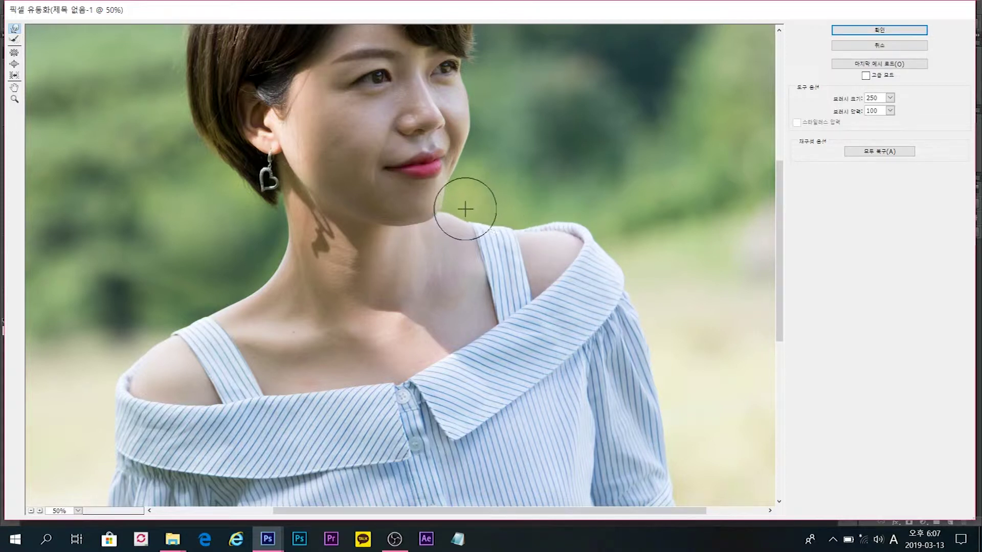
pyautogui.press('[')
pyautogui.press('[')
pyautogui.press('[')
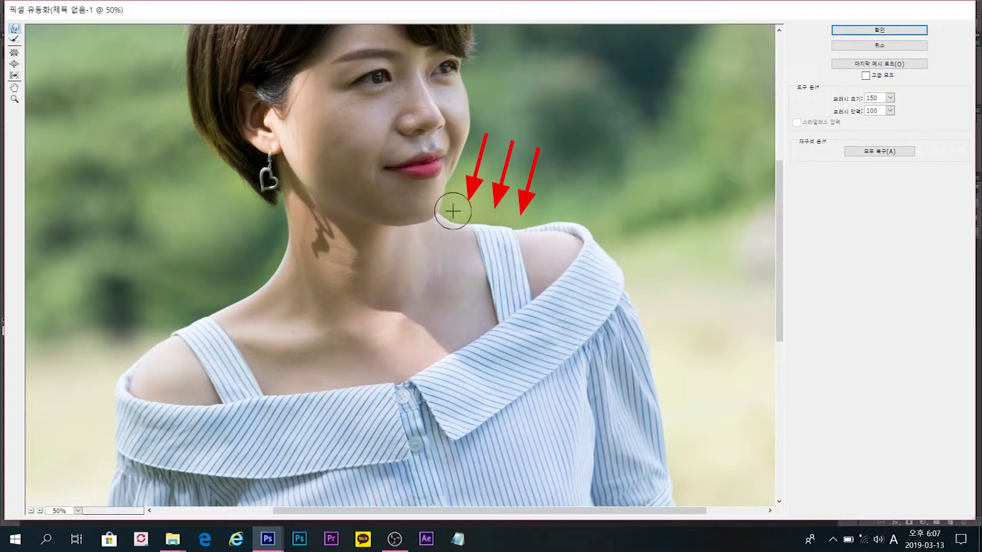
# Step: Level the shoulder line under the chin with the other shoulder at brush size 250, and apply the Liquify edit
pyautogui.press(']')
pyautogui.press(']')
pyautogui.press(']')
pyautogui.press(']')
pyautogui.press(']')
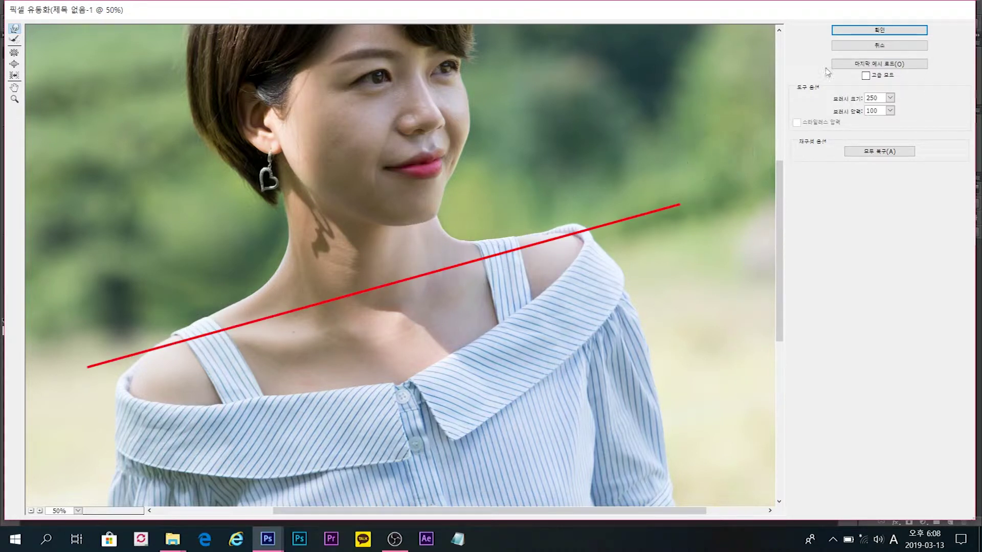
pyautogui.click(887, 30)
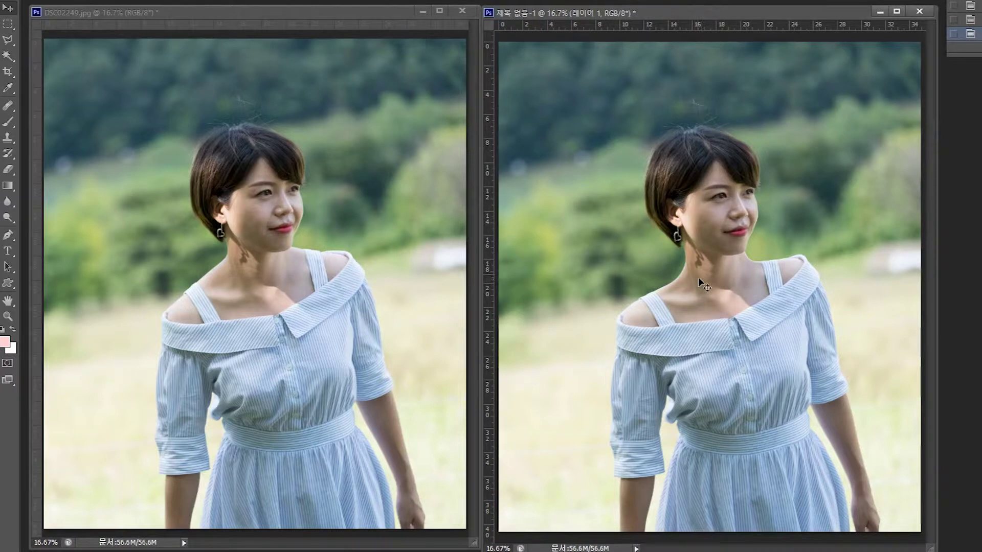
# Step: Compare the neck and shoulders before and after the Liquify edit by repeatedly undoing and redoing it
pyautogui.hotkey('ctrl', 'z')
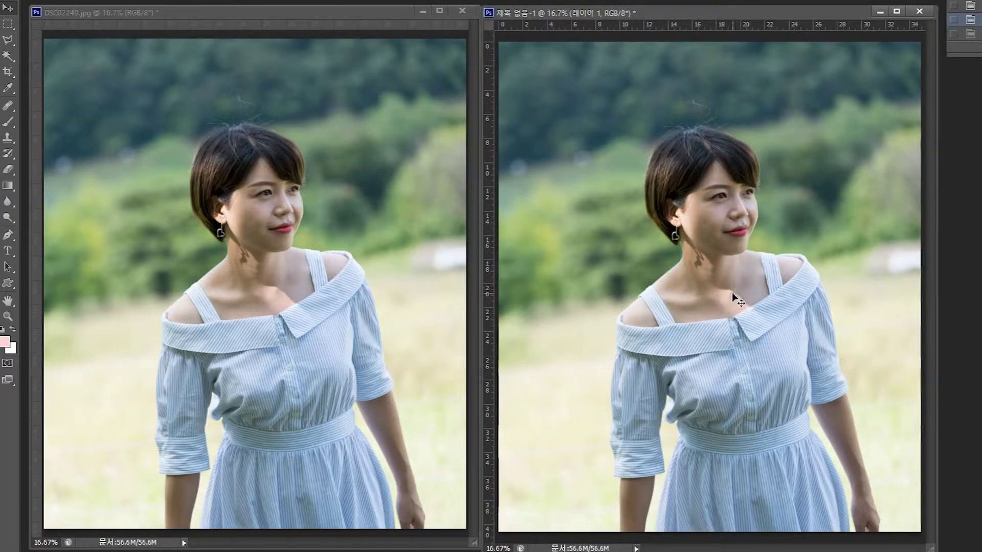
pyautogui.hotkey('ctrl', 'z')
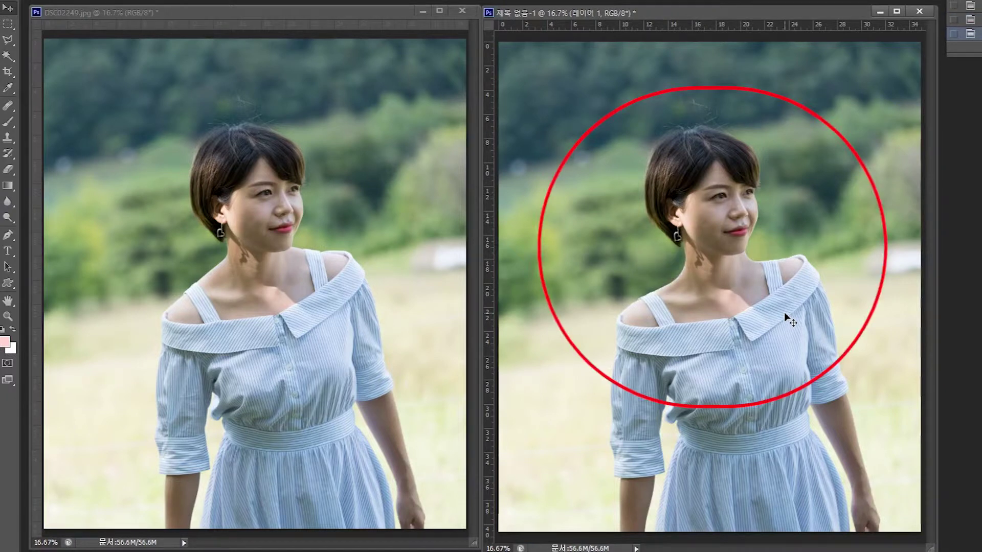
pyautogui.hotkey('ctrl', 'z')
pyautogui.hotkey('ctrl', 'z')
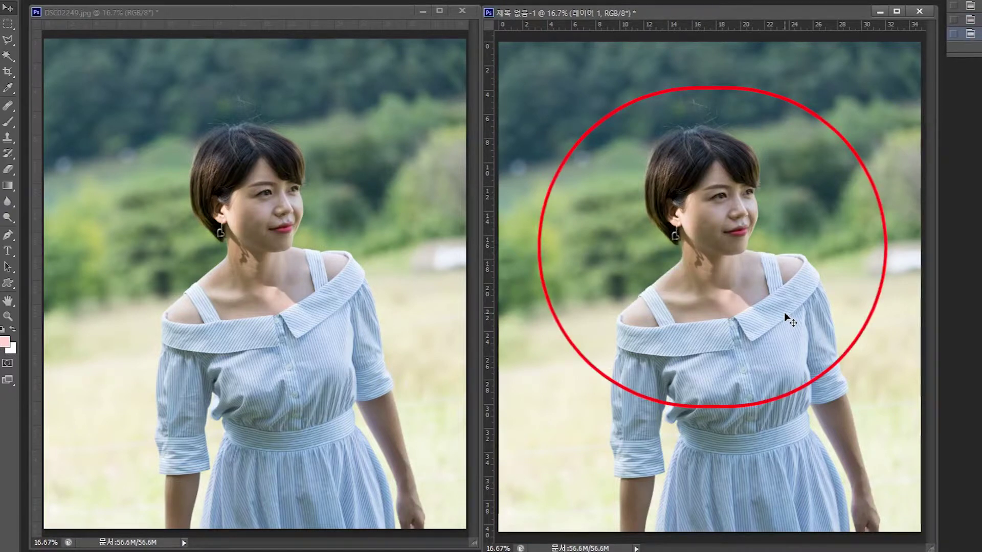
pyautogui.hotkey('ctrl', 'z')
pyautogui.hotkey('ctrl', 'z')
pyautogui.hotkey('ctrl', 'z')
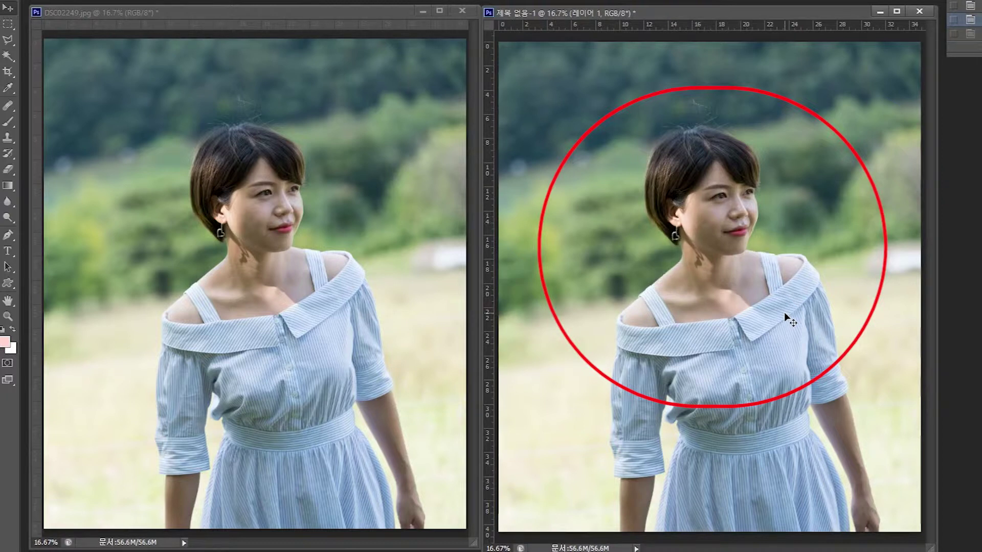
pyautogui.hotkey('ctrl', 'z')
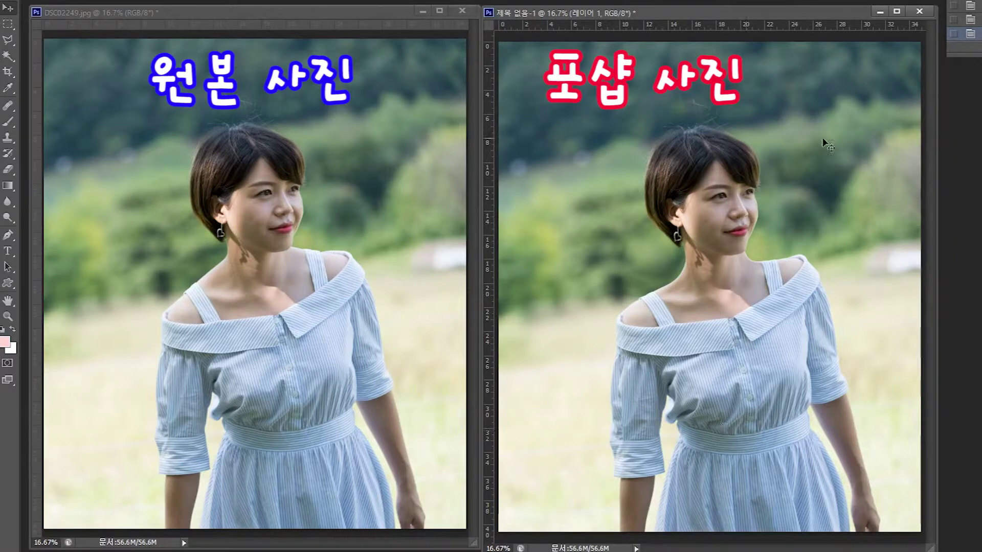
# Step: Open the Liquify filter on the second portrait's untitled copy and lower the shoulder line under the chin with a reduced brush
pyautogui.moveTo(666, 14); pyautogui.dragTo(631, 11)
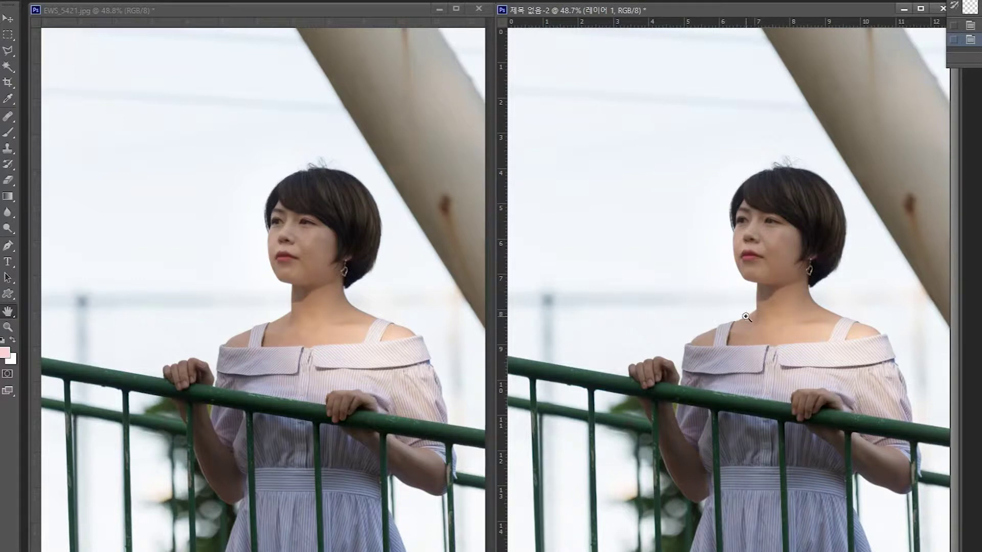
pyautogui.hotkey('ctrl', 'shift', 'x')
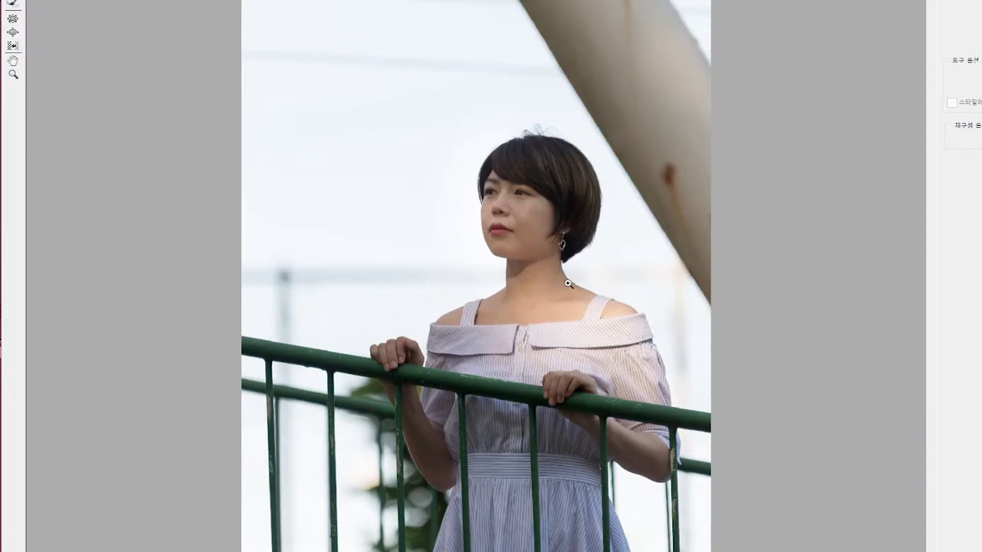
pyautogui.scroll(5, 563, 286)
pyautogui.scroll(-5, 538, 281)
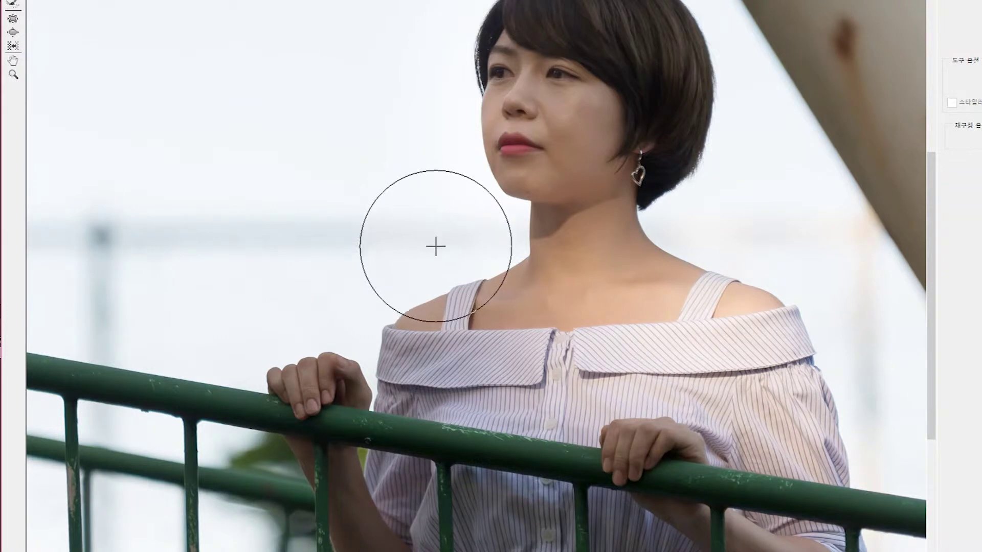
pyautogui.press('[')
pyautogui.press('[')
pyautogui.press('[')
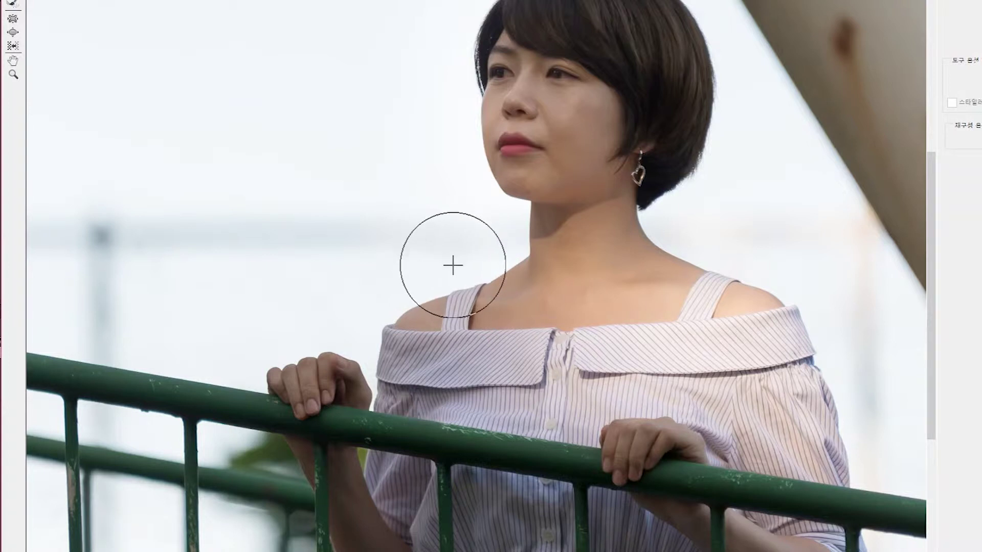
# Step: Slim the front edge of the neck below the chin by pushing it inward with an even smaller brush
pyautogui.press('[')
pyautogui.press('[')
pyautogui.press('[')
pyautogui.press('[')
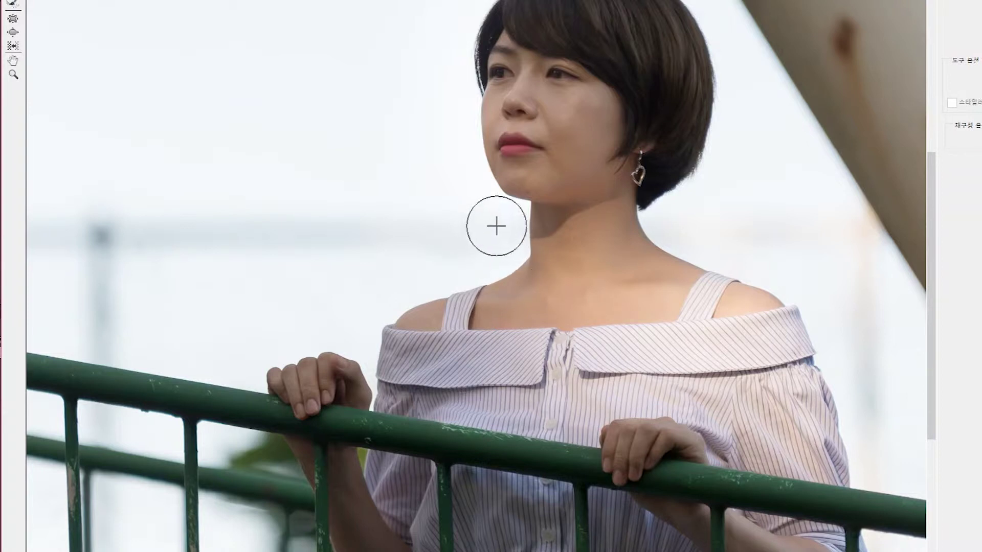
pyautogui.moveTo(491, 228); pyautogui.dragTo(512, 232)
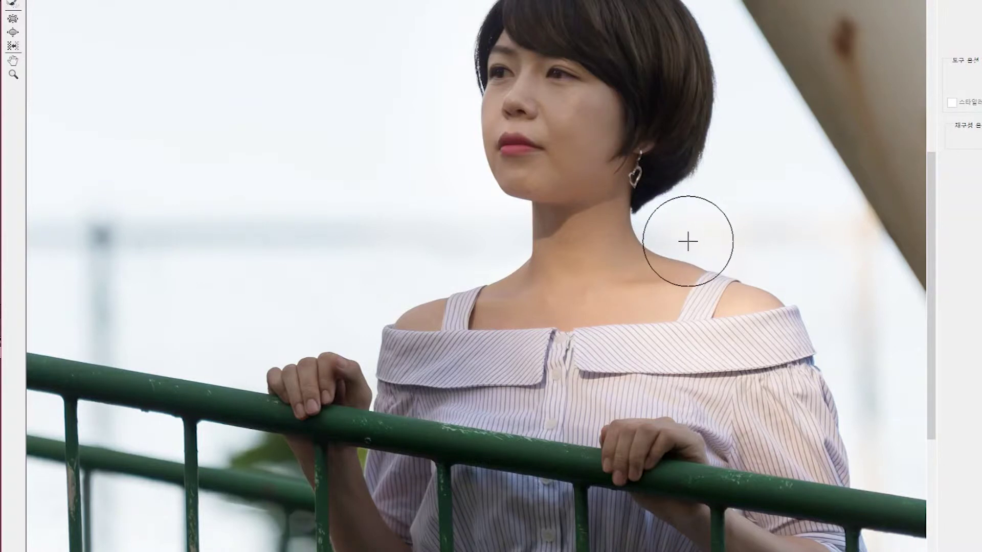
# Step: Lower the shoulder line on the earring side with a larger brush to balance both shoulders, and apply the Liquify edit
pyautogui.press(']')
pyautogui.moveTo(683, 243); pyautogui.dragTo(681, 250)
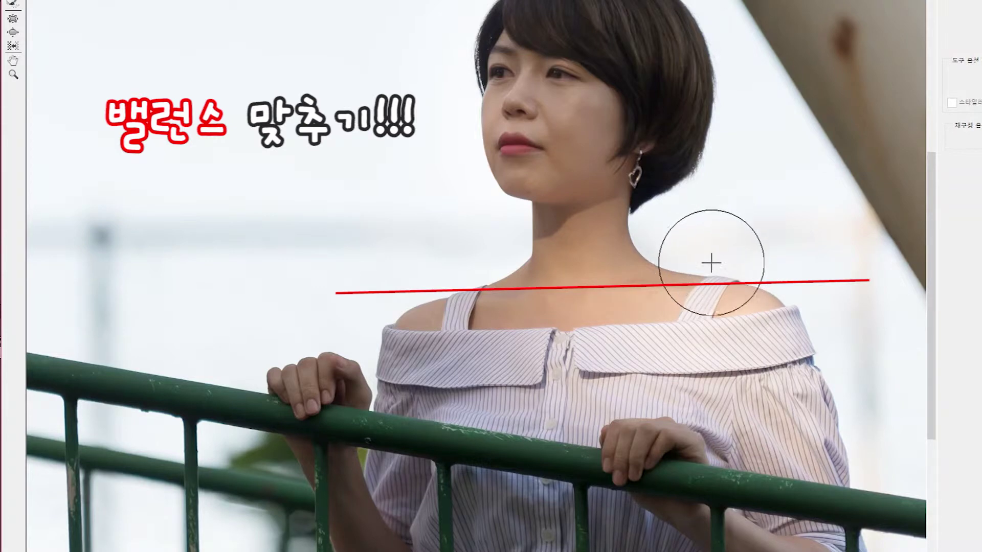
pyautogui.press('Return')
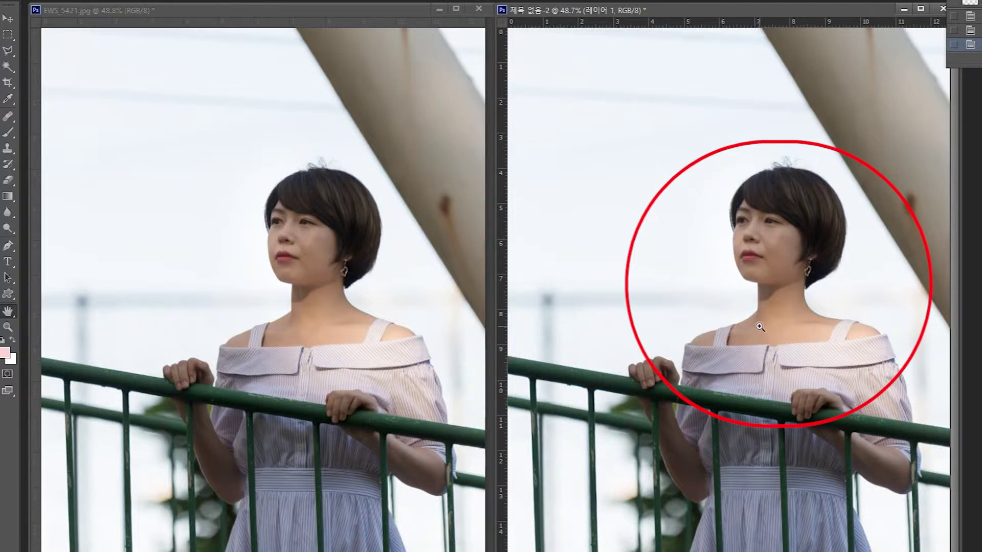
# Step: Compare the second portrait's neck and shoulders before and after the Liquify edit by repeatedly undoing and redoing it
pyautogui.hotkey('ctrl', 'z')
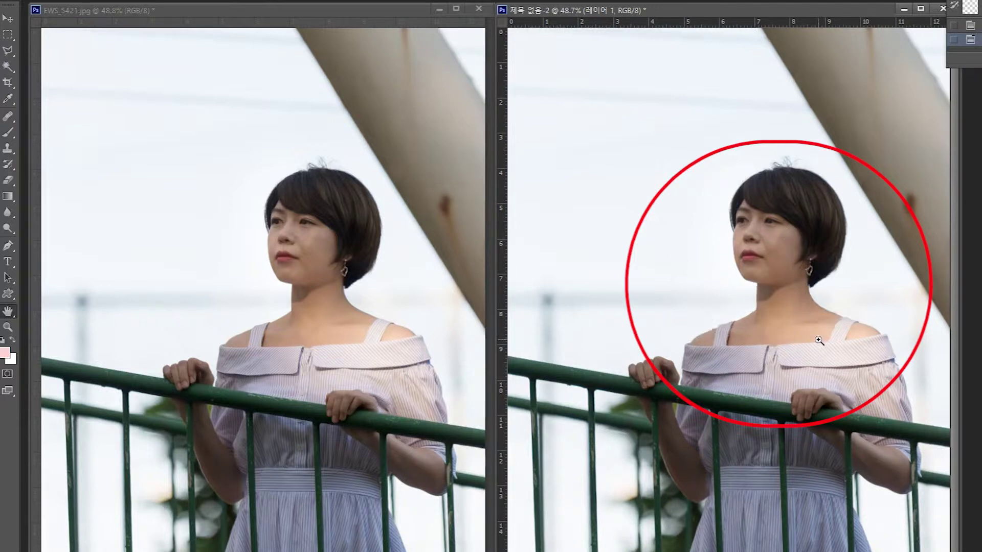
pyautogui.hotkey('ctrl', 'z')
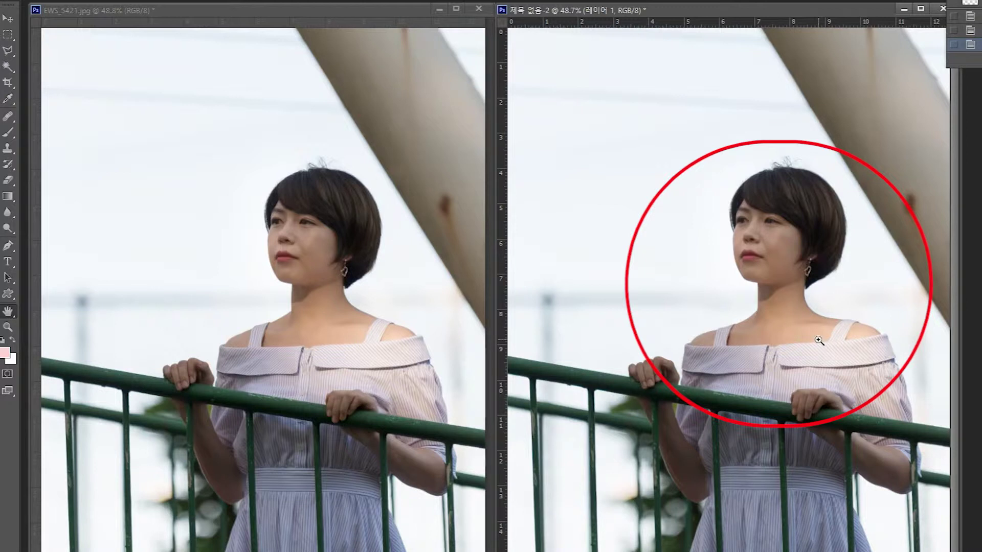
pyautogui.hotkey('ctrl', 'z')
pyautogui.hotkey('ctrl', 'z')
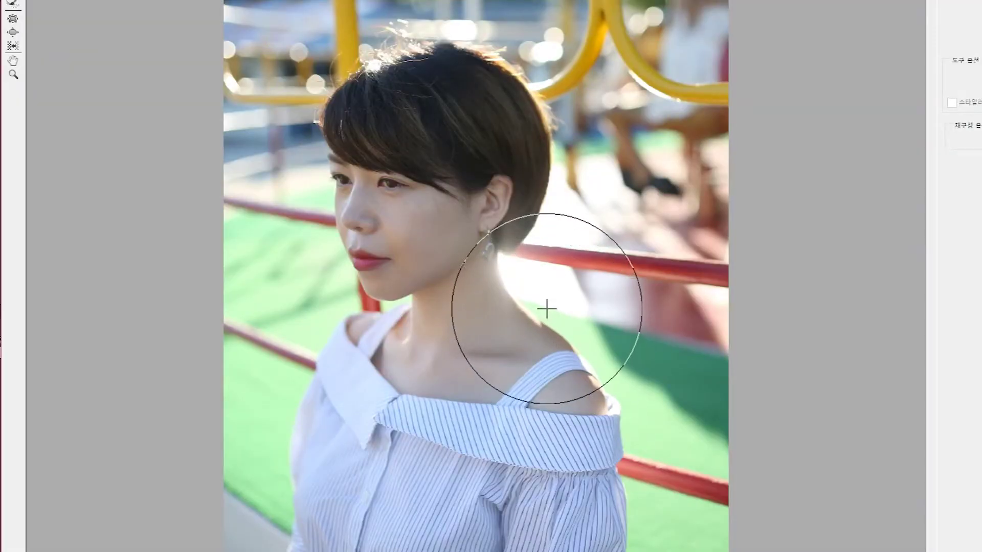
# Step: Lower the shoulder line on the earring side of the third portrait in Liquify, using a reduced brush
pyautogui.press('[')
pyautogui.press('[')
pyautogui.press('[')
pyautogui.moveTo(547, 309)
pyautogui.mouseDown()
pyautogui.moveTo(544, 321)
pyautogui.moveTo(578, 349)
pyautogui.mouseUp()
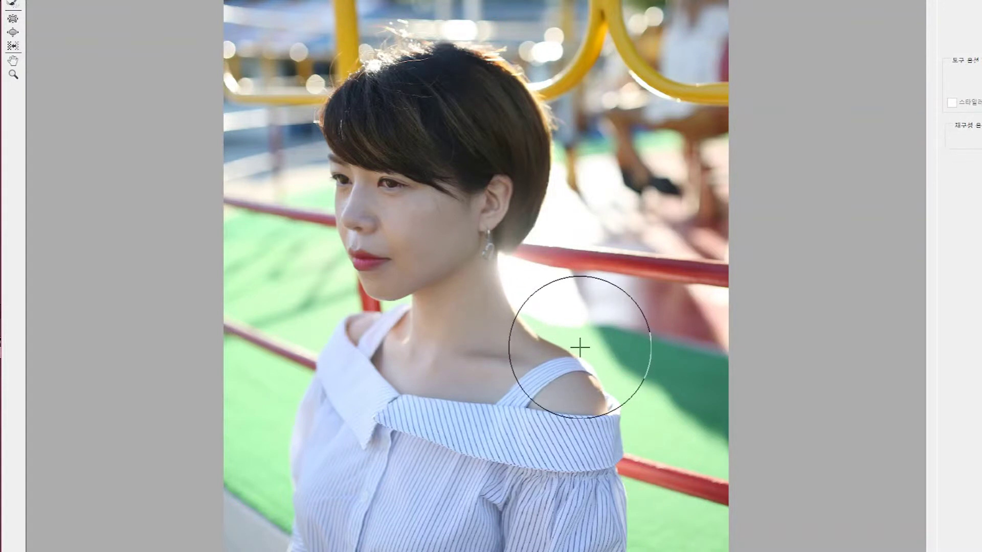
pyautogui.moveTo(580, 348); pyautogui.dragTo(556, 340)
# Step: Refine the slope between the back of the neck and the shoulder strap close up with a much smaller brush
pyautogui.press('[')
pyautogui.press('[')
pyautogui.press('[')
pyautogui.press('[')
pyautogui.press('[')
pyautogui.press('[')
pyautogui.press('[')
pyautogui.press('[')
pyautogui.press('[')
pyautogui.press('[')
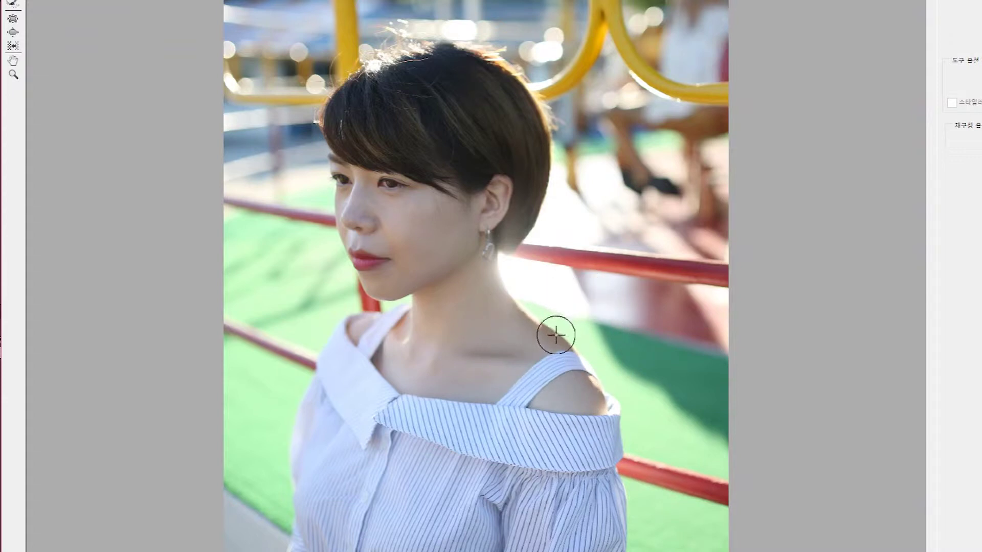
pyautogui.click(557, 335)
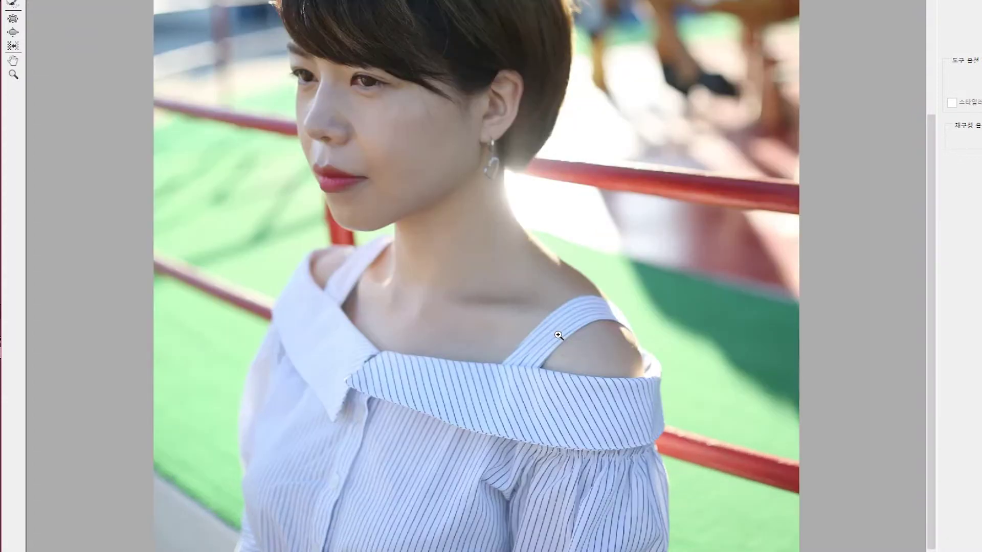
pyautogui.click(559, 331)
pyautogui.moveTo(573, 204); pyautogui.dragTo(549, 295)
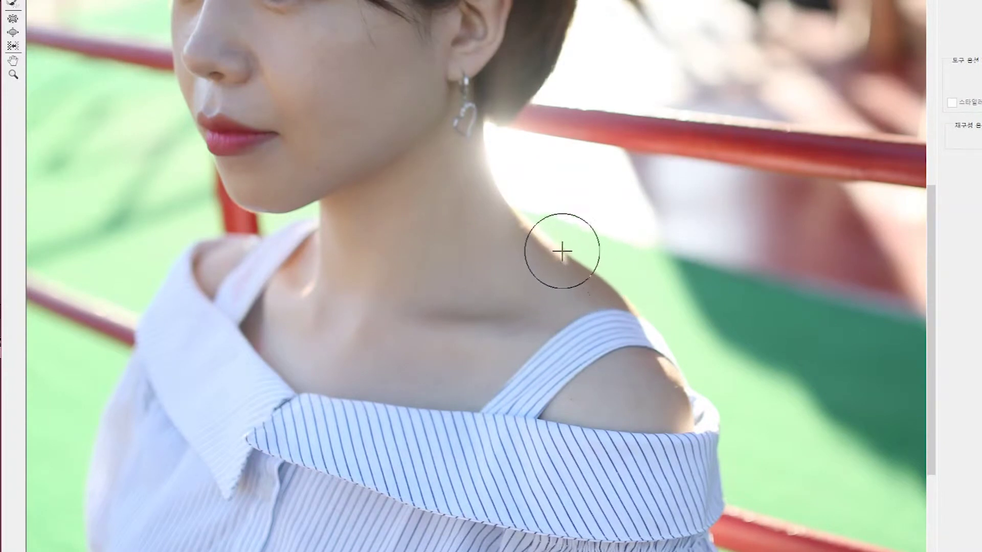
pyautogui.press('[')
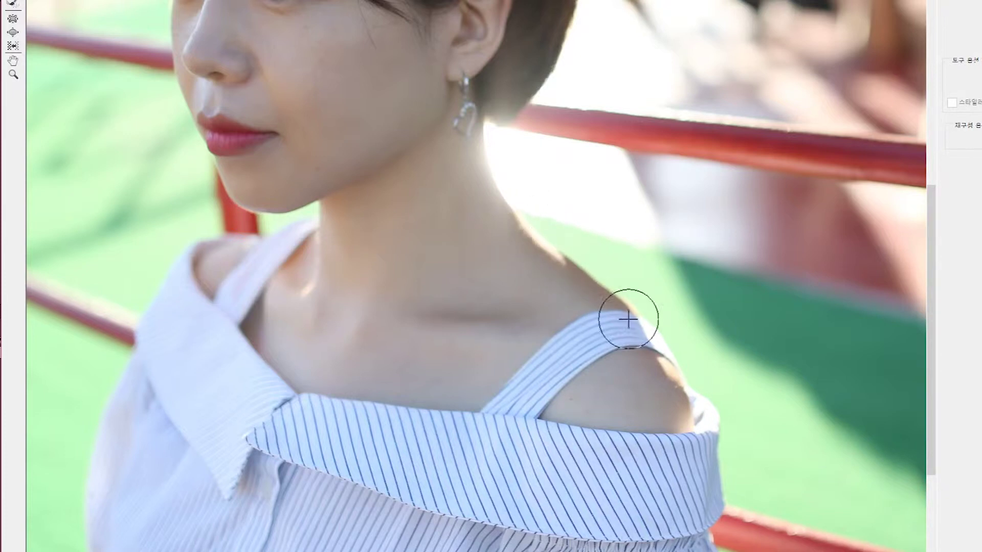
# Step: Smooth the shoulder line around the strap on the earring side, adjusting the brush size to the curve
pyautogui.press(']')
pyautogui.press(']')
pyautogui.press(']')
pyautogui.press(']')
pyautogui.press('[')
pyautogui.press('[')
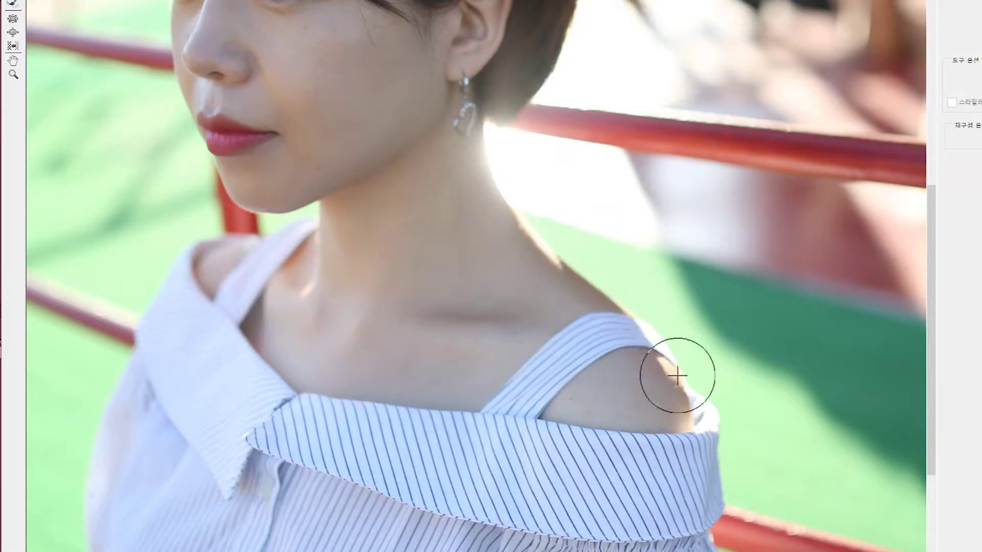
# Step: Slim the back edge of the neck below the earring by pushing it inward with a larger brush, redoing unsatisfactory strokes
pyautogui.press(']')
pyautogui.press(']')
pyautogui.press(']')
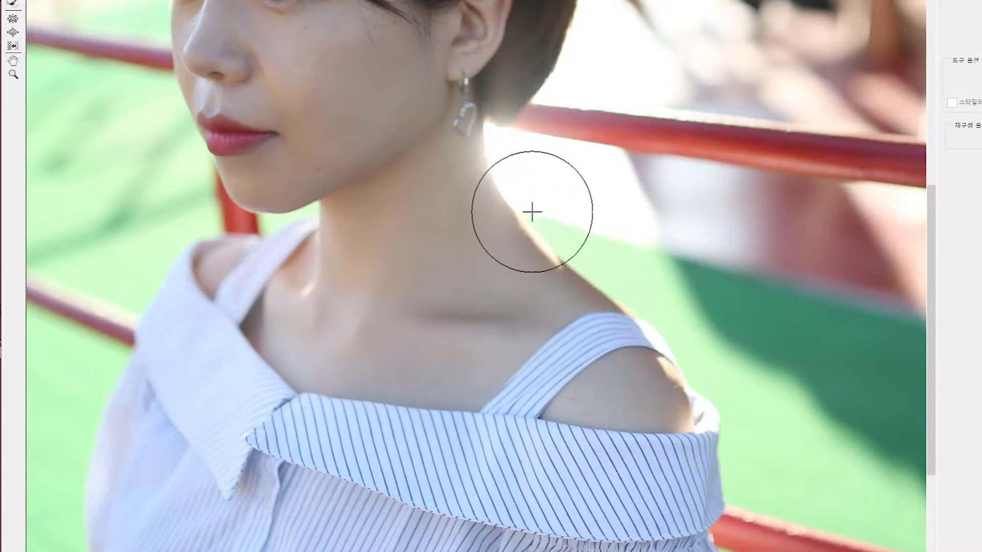
pyautogui.moveTo(527, 199); pyautogui.dragTo(526, 232)
pyautogui.hotkey('ctrl', 'z')
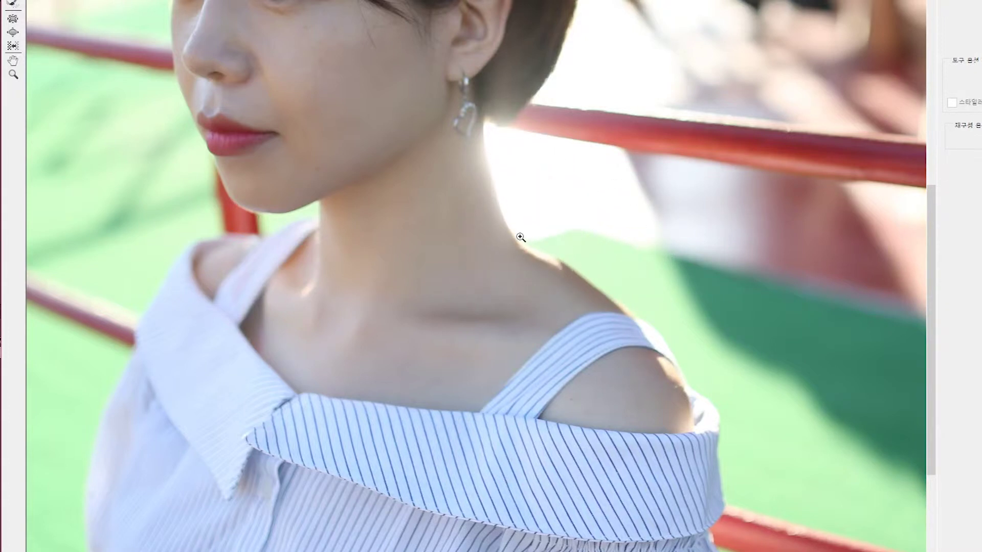
pyautogui.moveTo(517, 204); pyautogui.dragTo(501, 202)
pyautogui.moveTo(476, 110); pyautogui.dragTo(465, 108)
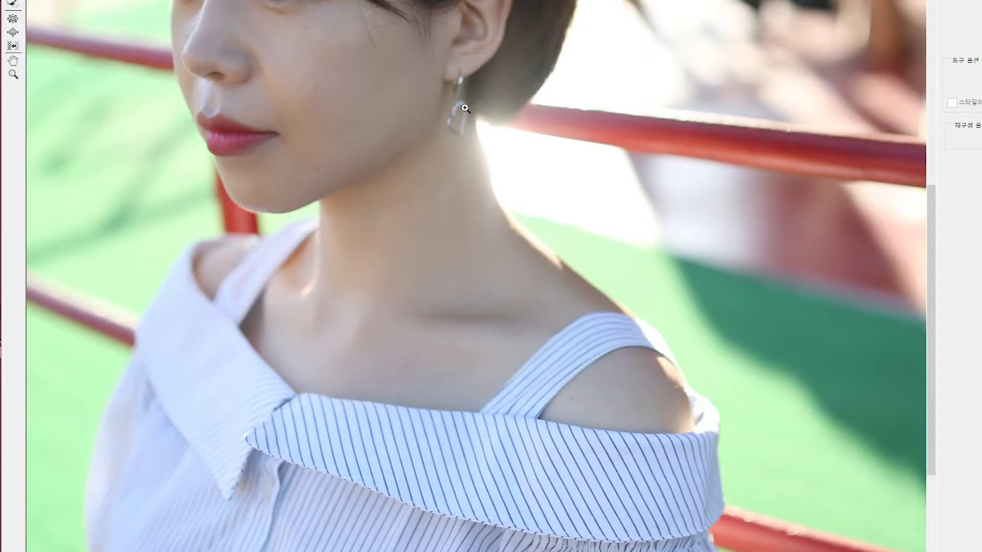
pyautogui.hotkey('ctrl', 'z')
pyautogui.moveTo(475, 116); pyautogui.dragTo(461, 114)
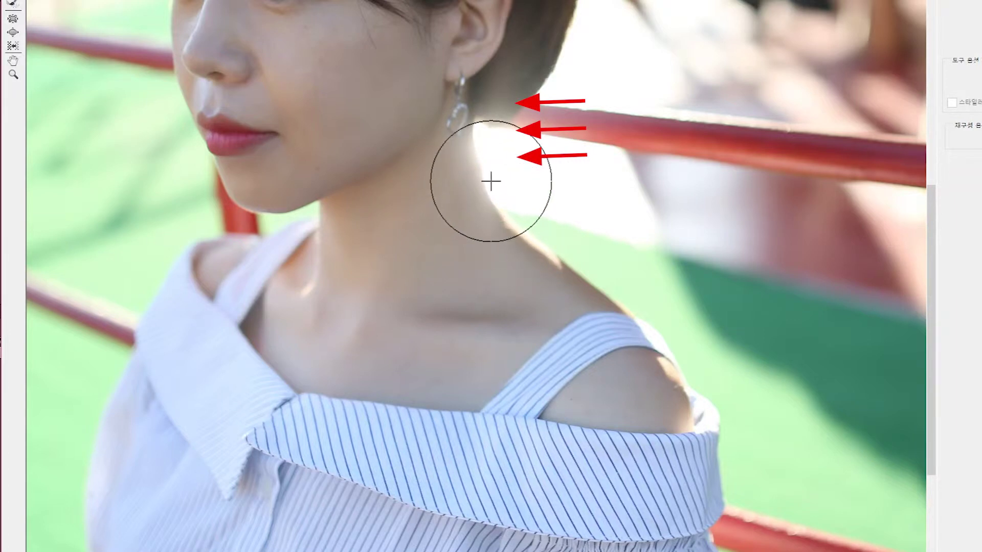
# Step: Smooth the curve where the back of the neck runs into the shoulder with a smaller brush
pyautogui.press('[')
pyautogui.press('[')
pyautogui.press('[')
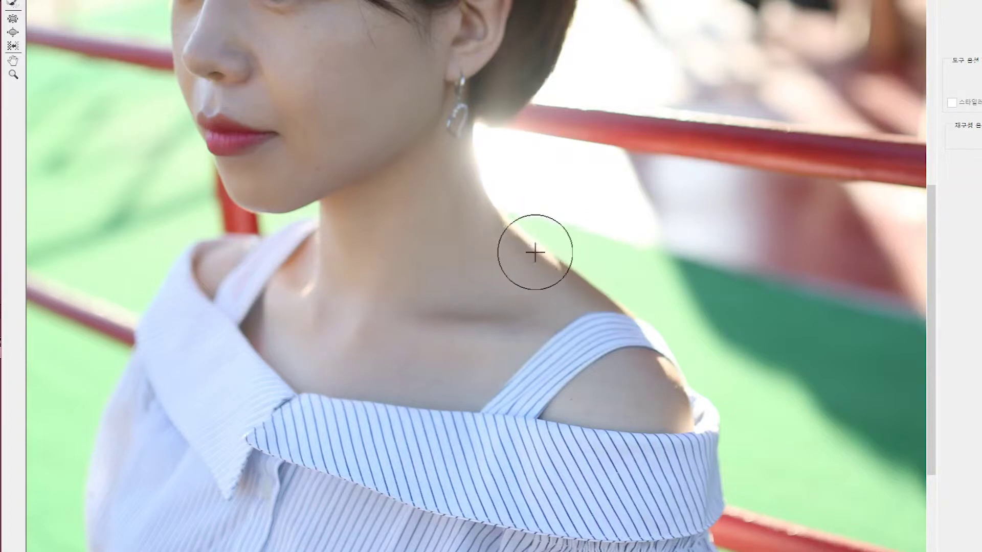
pyautogui.press('[')
pyautogui.press('[')
pyautogui.press('[')
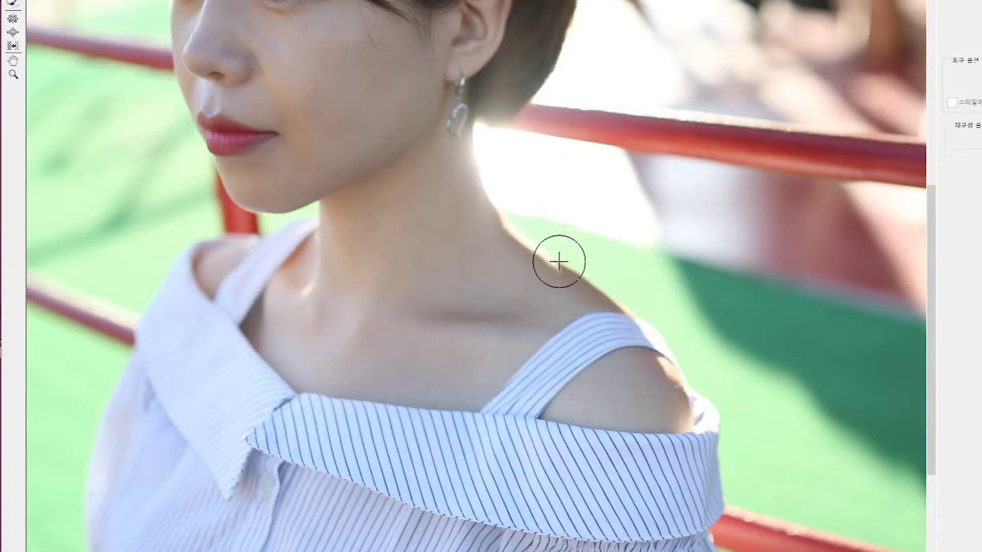
# Step: Push the back edge of the neck base inward with a greatly enlarged brush
pyautogui.press(']')
pyautogui.press(']')
pyautogui.press(']')
pyautogui.press(']')
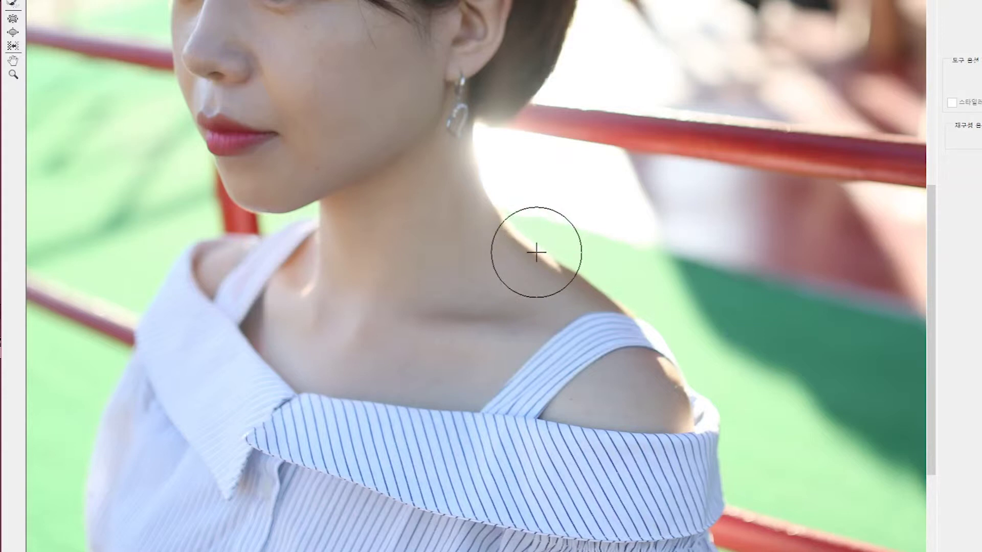
pyautogui.press(']')
pyautogui.press(']')
pyautogui.press(']')
pyautogui.press(']')
pyautogui.press(']')
pyautogui.press(']')
pyautogui.press(']')
pyautogui.press(']')
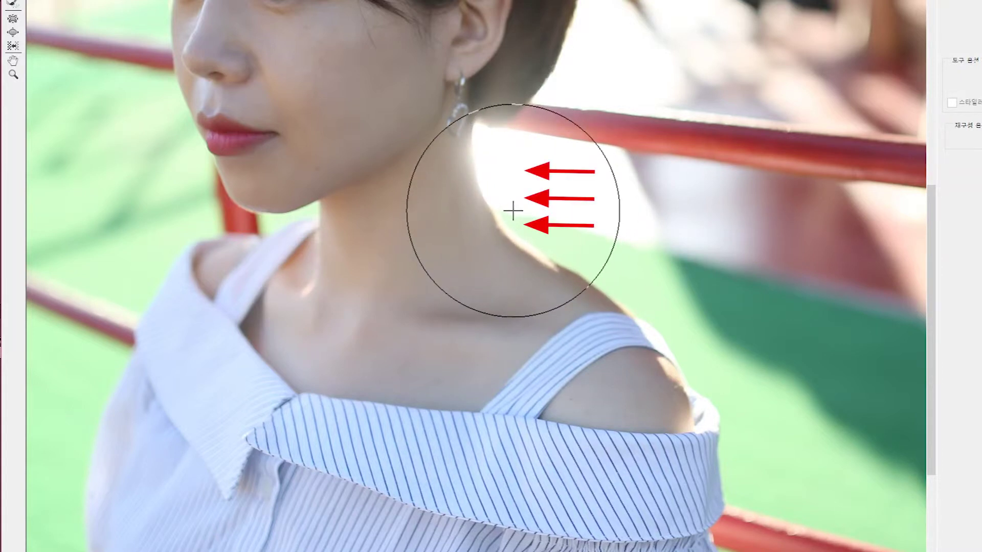
# Step: Lower the slope from the neck base to the shoulder strap slightly with a reduced brush
pyautogui.press('[')
pyautogui.press('[')
pyautogui.press('[')
pyautogui.press('[')
pyautogui.press('[')
pyautogui.press('[')
pyautogui.press(']')
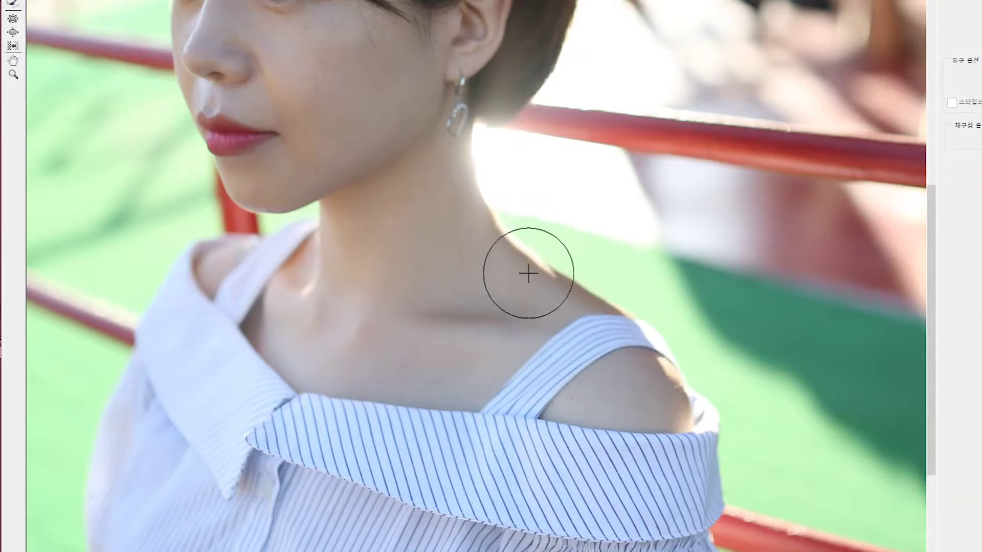
pyautogui.press('[')
pyautogui.press('[')
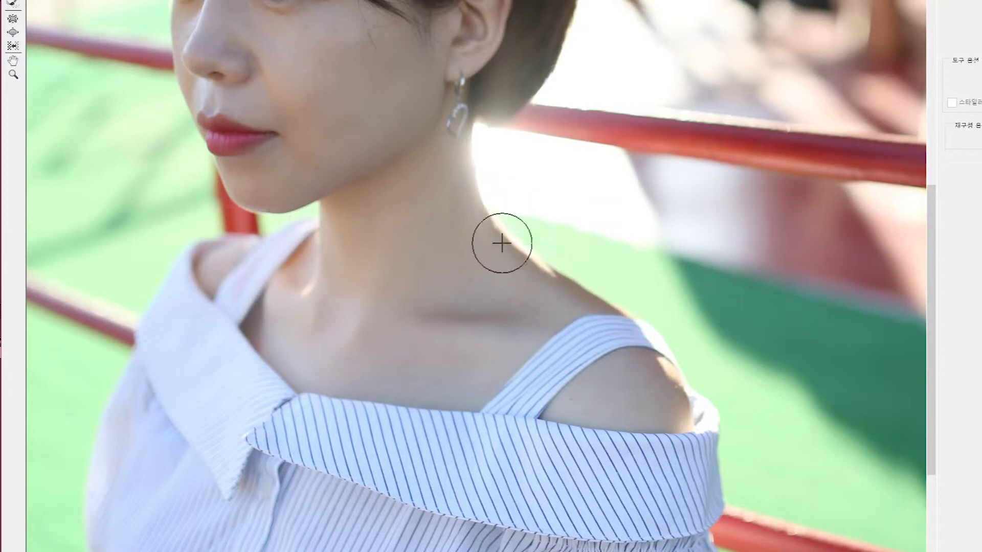
# Step: Lower the far shoulder beneath the chin close up with a small brush, and apply the Liquify edit
pyautogui.click(300, 267)
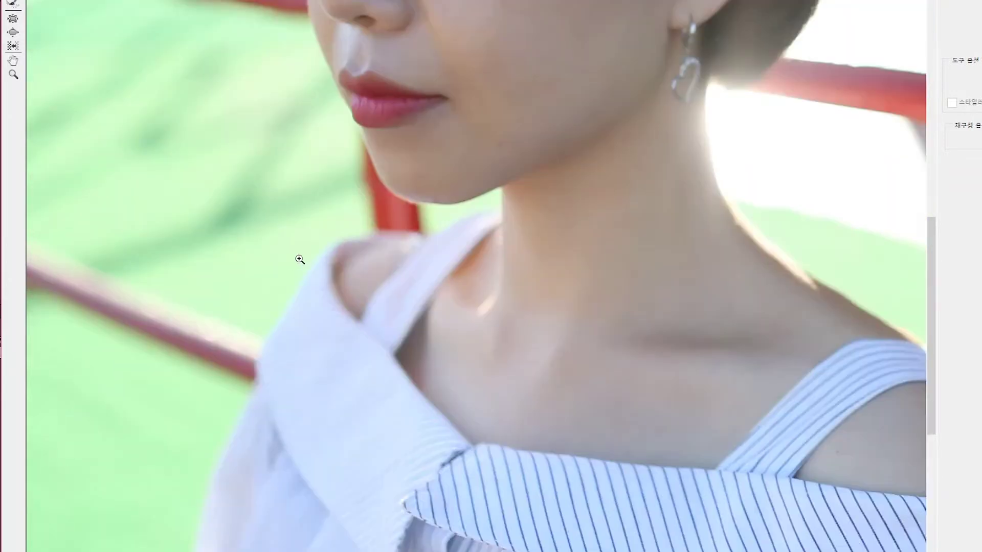
pyautogui.click(485, 280)
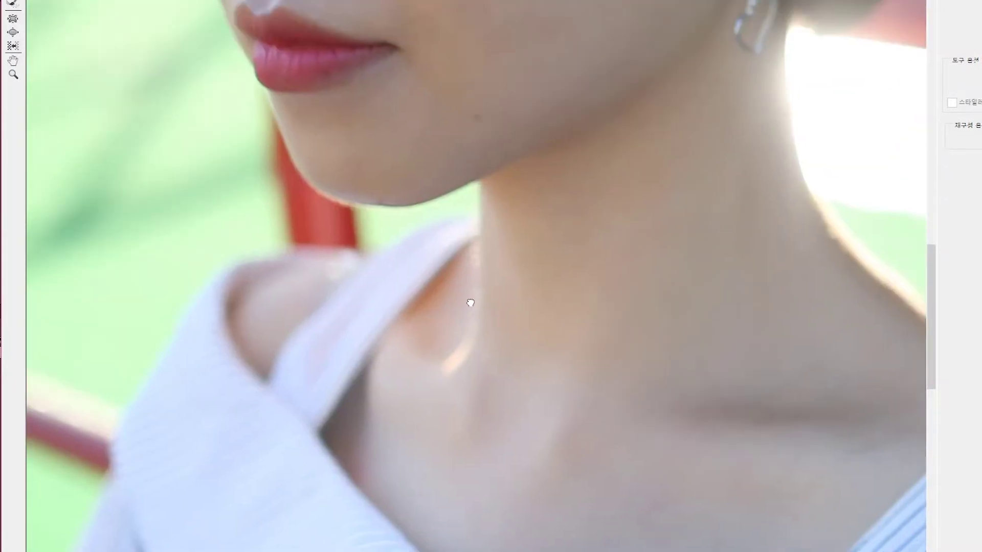
pyautogui.press('[')
pyautogui.press('[')
pyautogui.press('[')
pyautogui.press('[')
pyautogui.press('[')
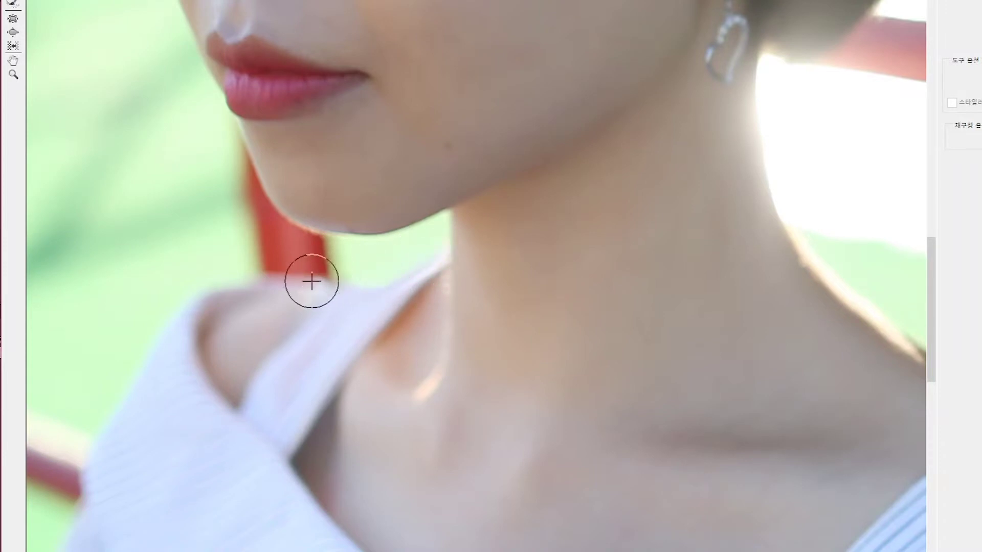
pyautogui.press(']')
pyautogui.press(']')
pyautogui.press(']')
pyautogui.moveTo(303, 277); pyautogui.dragTo(265, 279)
pyautogui.press('[')
pyautogui.press('[')
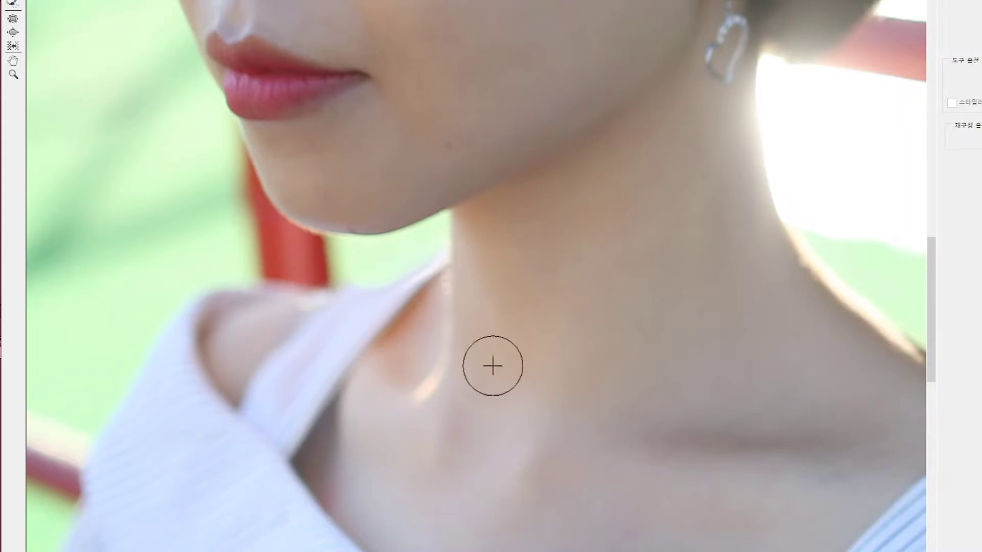
pyautogui.press('[')
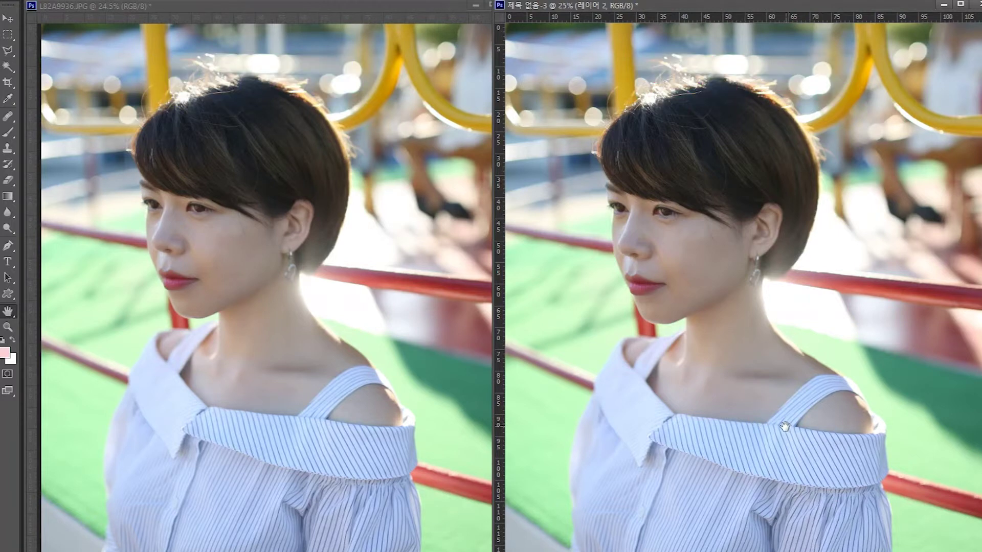
# Step: Minimise the third portrait's copy and original, and open the Liquify filter on the fourth portrait's untitled copy at the neck
pyautogui.click(941, 5)
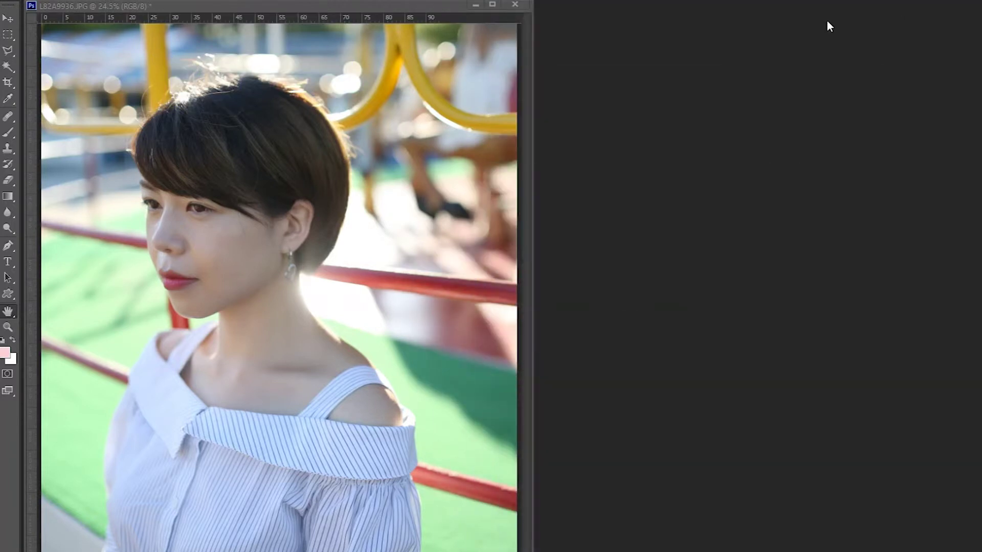
pyautogui.click(468, 2)
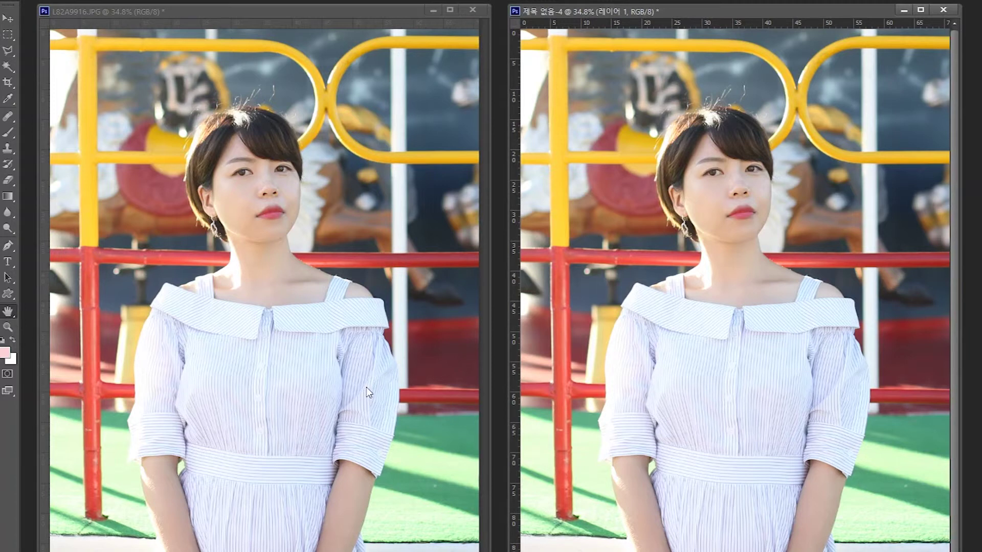
pyautogui.hotkey('ctrl', 'shift', 'x')
pyautogui.hotkey('ctrl', '+')
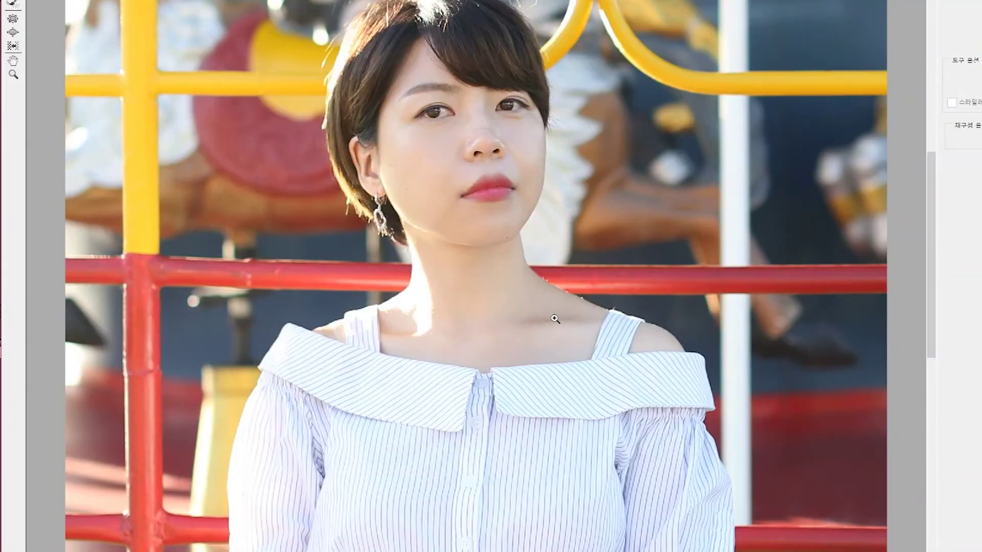
pyautogui.click(556, 320)
pyautogui.moveTo(532, 305); pyautogui.dragTo(627, 305)
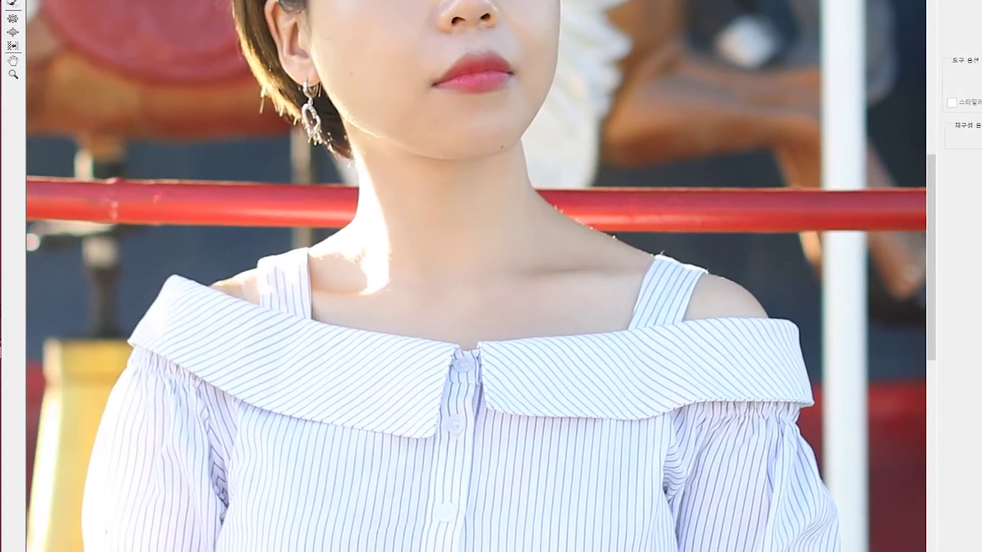
# Step: Try to lower the shoulder opposite the earring with broad strokes across the red railing using an enlarged brush, and undo them
pyautogui.press(']')
pyautogui.press(']')
pyautogui.press(']')
pyautogui.press(']')
pyautogui.moveTo(556, 214)
pyautogui.mouseDown()
pyautogui.moveTo(609, 238)
pyautogui.moveTo(610, 257)
pyautogui.moveTo(706, 268)
pyautogui.mouseUp()
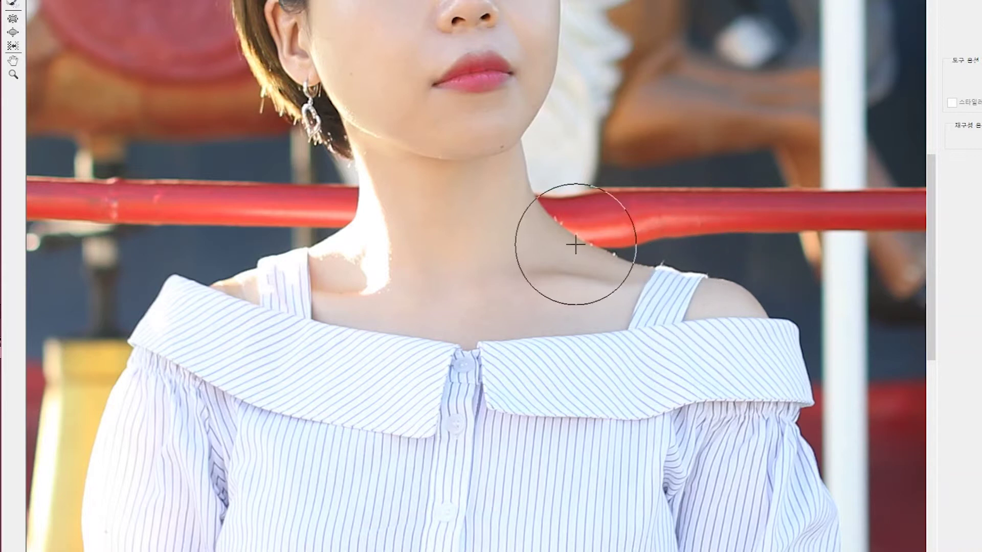
pyautogui.moveTo(552, 235)
pyautogui.mouseDown()
pyautogui.moveTo(622, 263)
pyautogui.moveTo(621, 275)
pyautogui.moveTo(691, 282)
pyautogui.mouseUp()
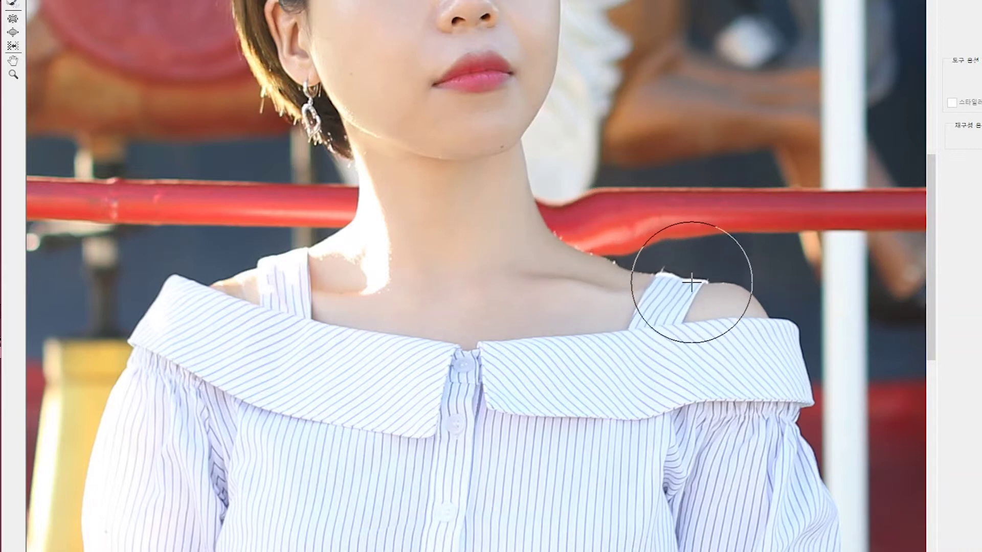
pyautogui.hotkey('ctrl', 'alt', 'z')
pyautogui.hotkey('ctrl', 'alt', 'z')
pyautogui.hotkey('ctrl', 'alt', 'z')
pyautogui.hotkey('ctrl', 'alt', 'z')
pyautogui.hotkey('ctrl', 'alt', 'z')
pyautogui.hotkey('ctrl', 'alt', 'z')
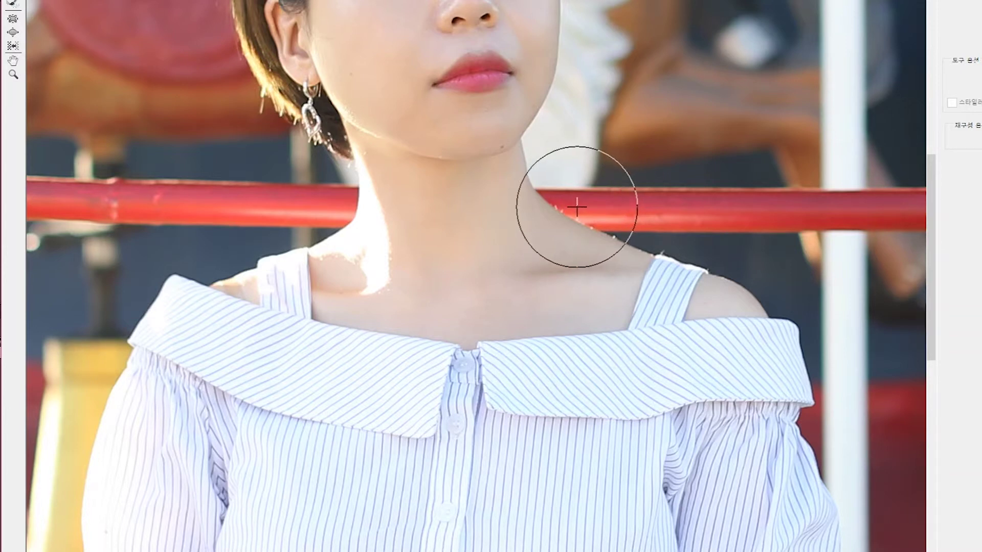
# Step: Push the neck edge opposite the earring inward and refine its curve into the shoulder with a smaller brush
pyautogui.moveTo(576, 208); pyautogui.dragTo(555, 208)
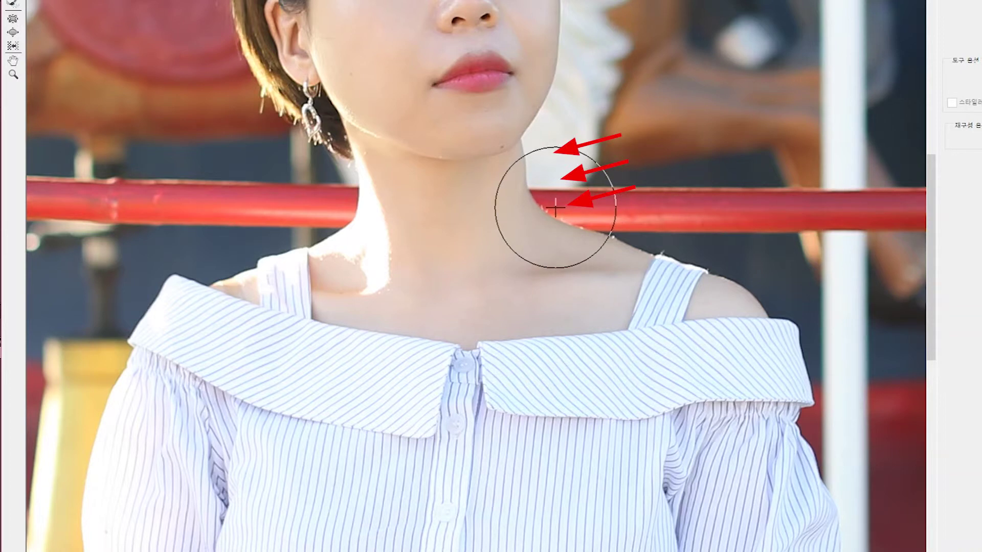
pyautogui.press('[')
pyautogui.press('[')
pyautogui.press('[')
pyautogui.press('[')
pyautogui.press('[')
pyautogui.press('[')
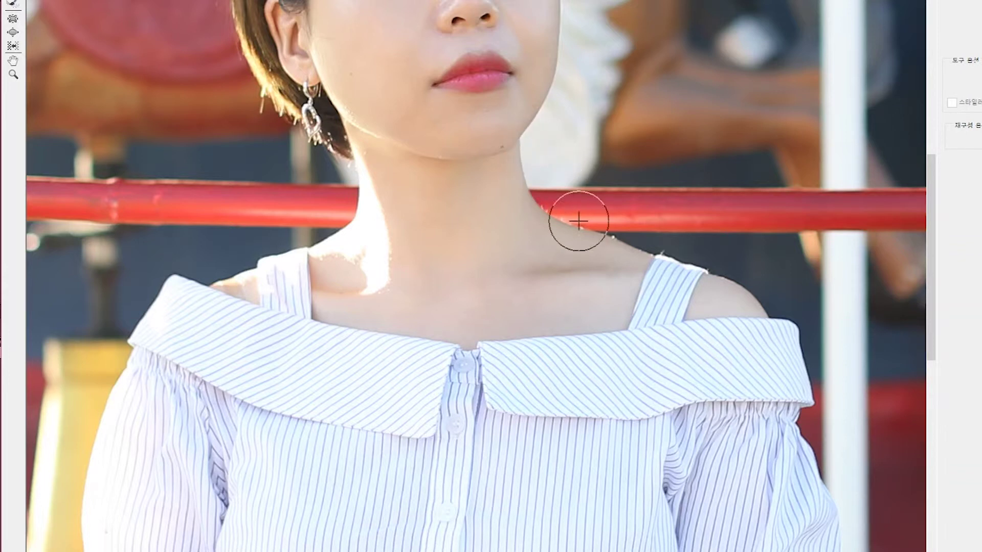
# Step: Slim the neck edge on the earring side by pushing it slightly inward with a larger brush
pyautogui.press(']')
pyautogui.press(']')
pyautogui.press(']')
pyautogui.press(']')
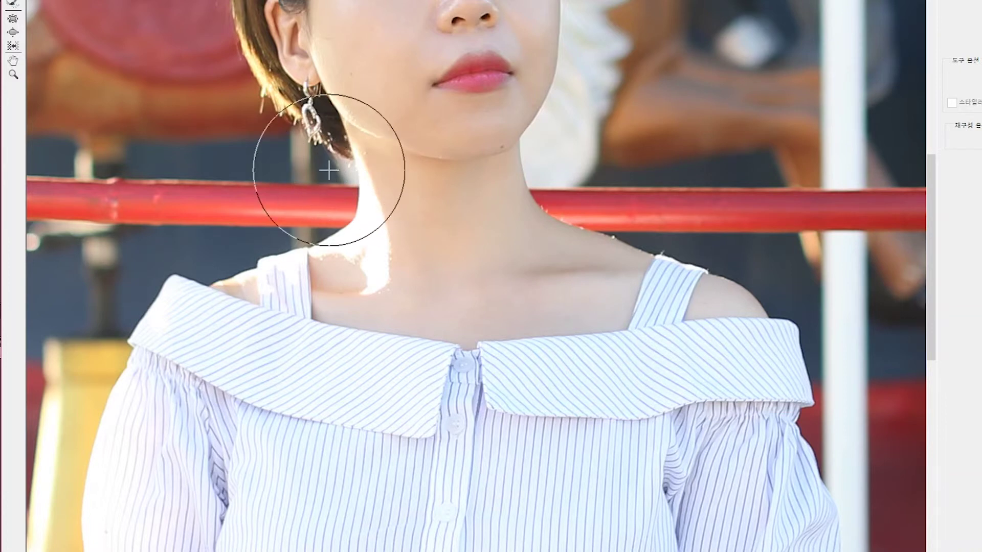
pyautogui.moveTo(329, 170); pyautogui.dragTo(333, 170)
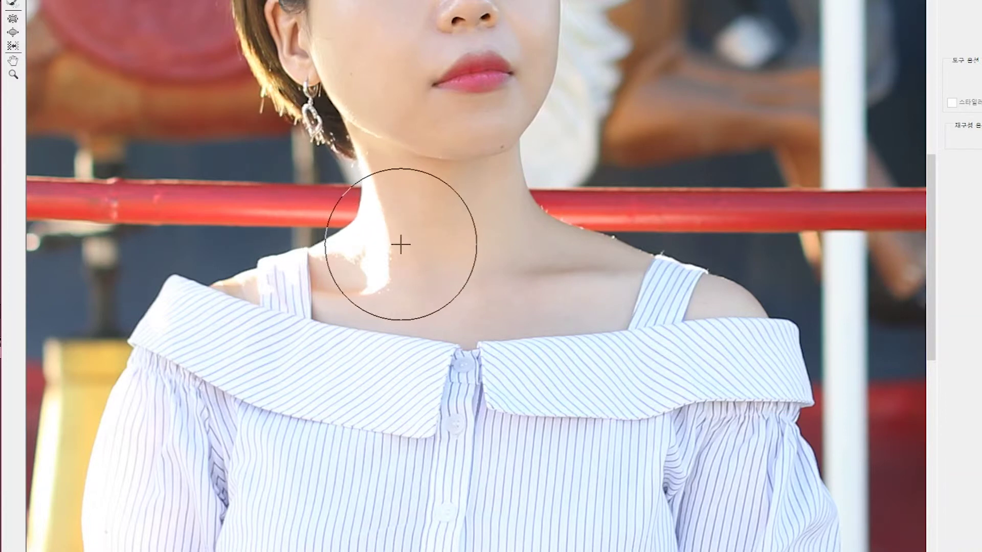
# Step: Push the base of the neck opposite the earring slightly inward at the red railing with a smaller brush
pyautogui.press('[')
pyautogui.press('[')
pyautogui.press('[')
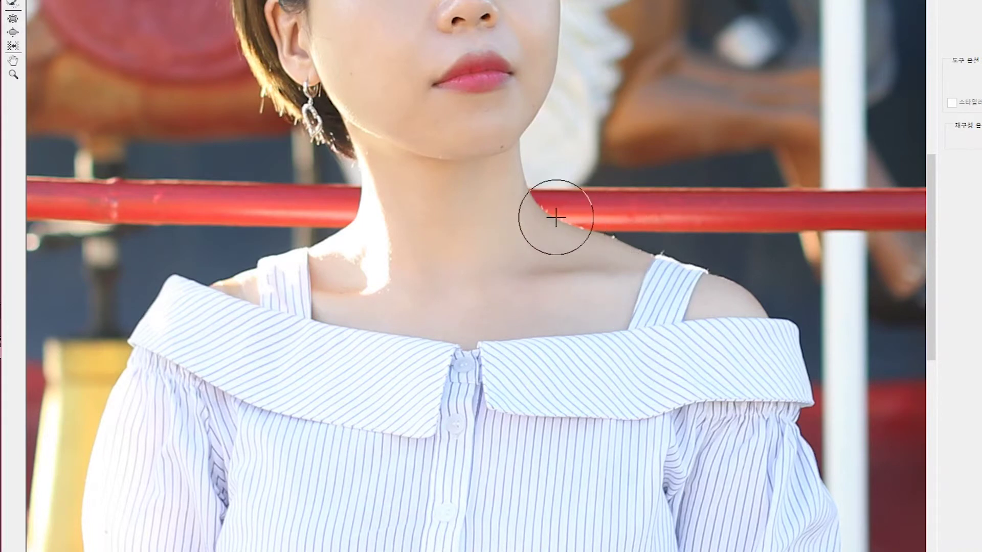
pyautogui.moveTo(556, 217); pyautogui.dragTo(546, 219)
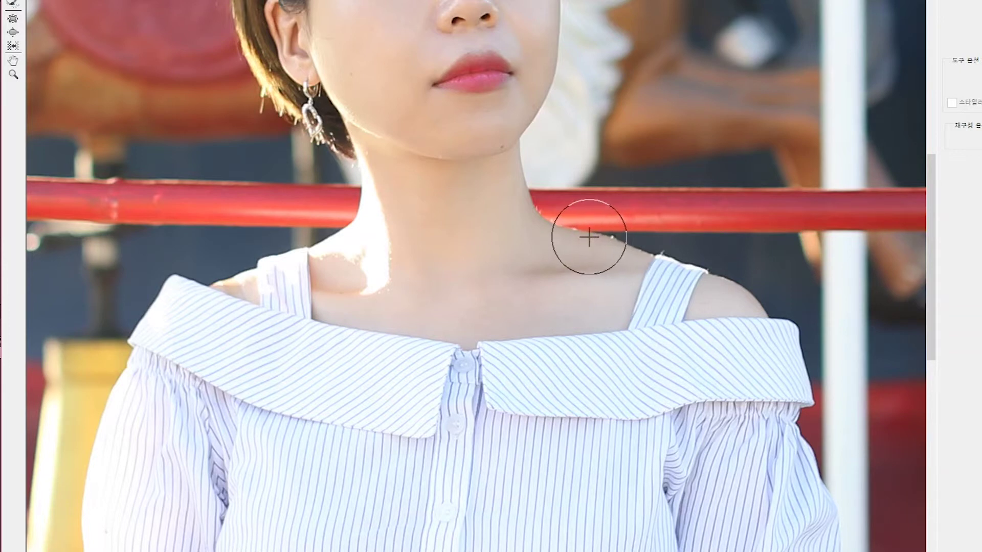
# Step: Refine the neck edge and its curve into the shoulder opposite the earring with a progressively smaller brush
pyautogui.click(617, 248)
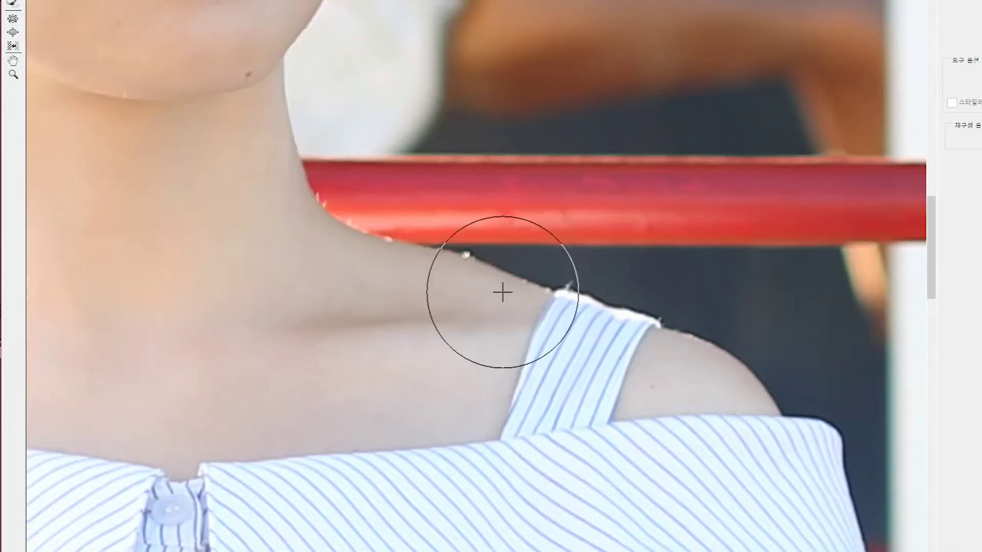
pyautogui.press('[')
pyautogui.press('[')
pyautogui.press('[')
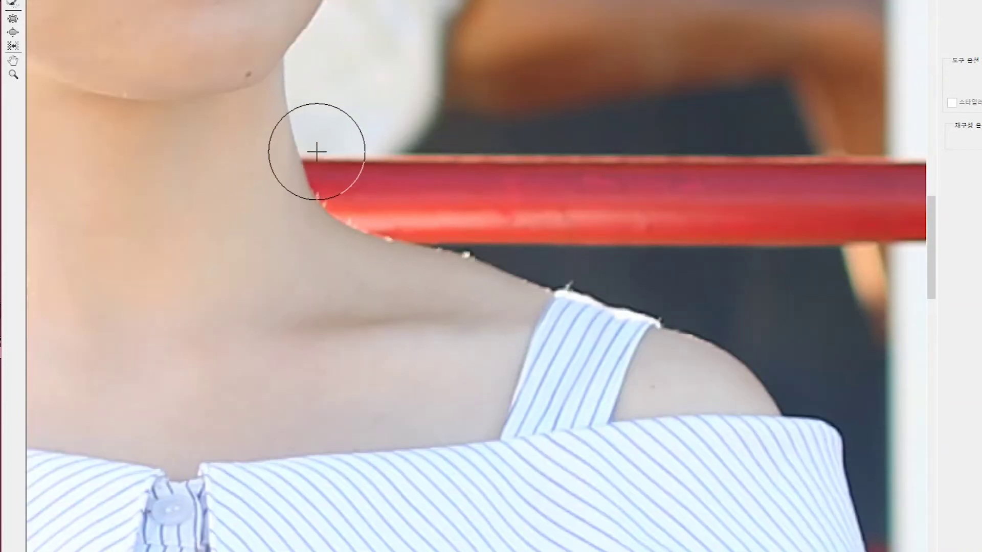
pyautogui.hotkey('ctrl', 'space')
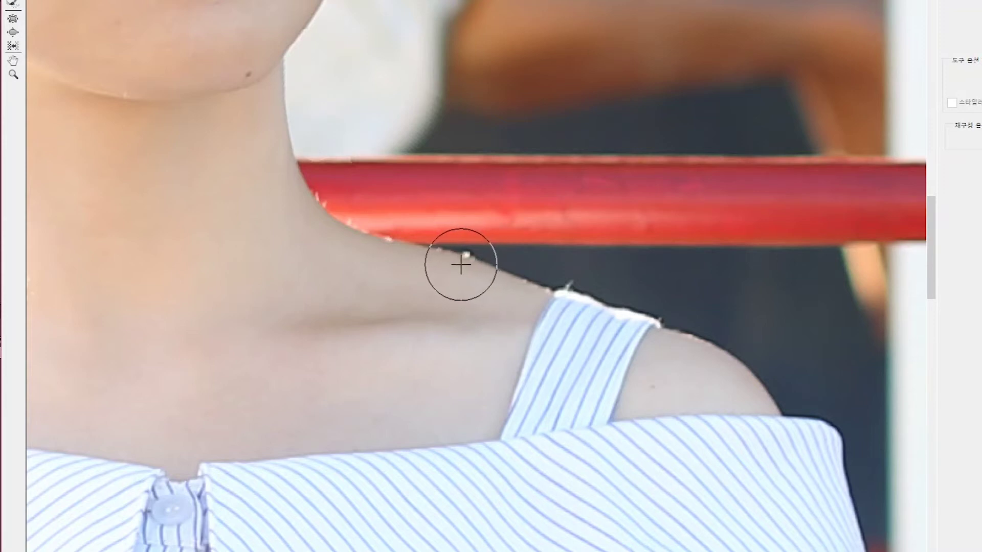
pyautogui.press('[')
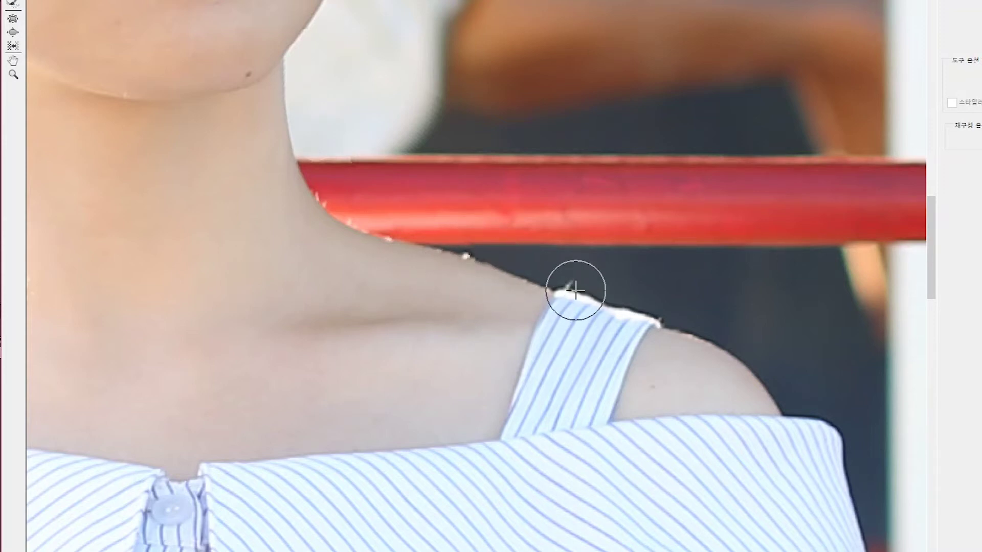
# Step: Lower the shoulder line and strap top opposite the earring with short strokes, undoing the last stroke at the strap's outer end
pyautogui.press(']')
pyautogui.press(']')
pyautogui.moveTo(557, 297); pyautogui.dragTo(722, 325)
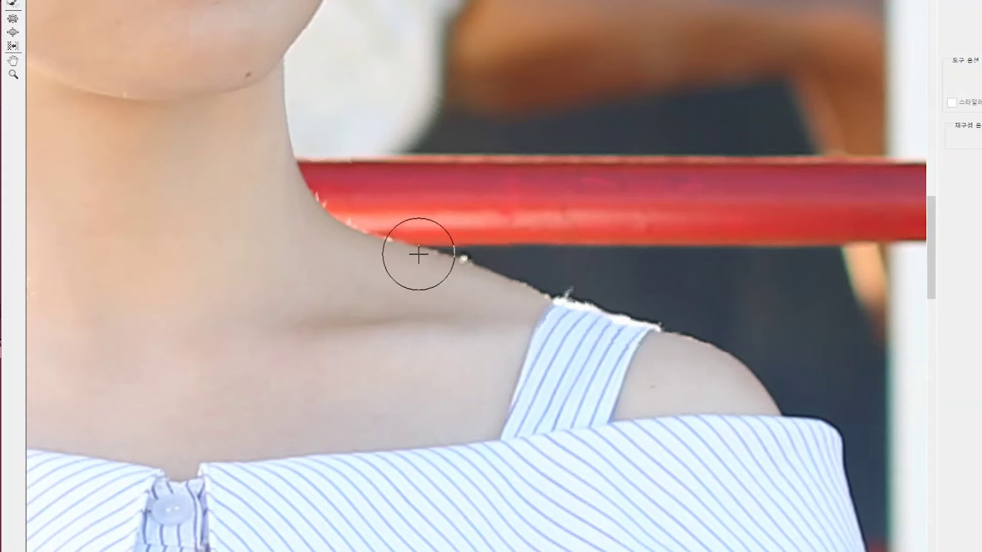
pyautogui.moveTo(479, 270)
pyautogui.mouseDown()
pyautogui.moveTo(447, 273)
pyautogui.moveTo(521, 292)
pyautogui.mouseUp()
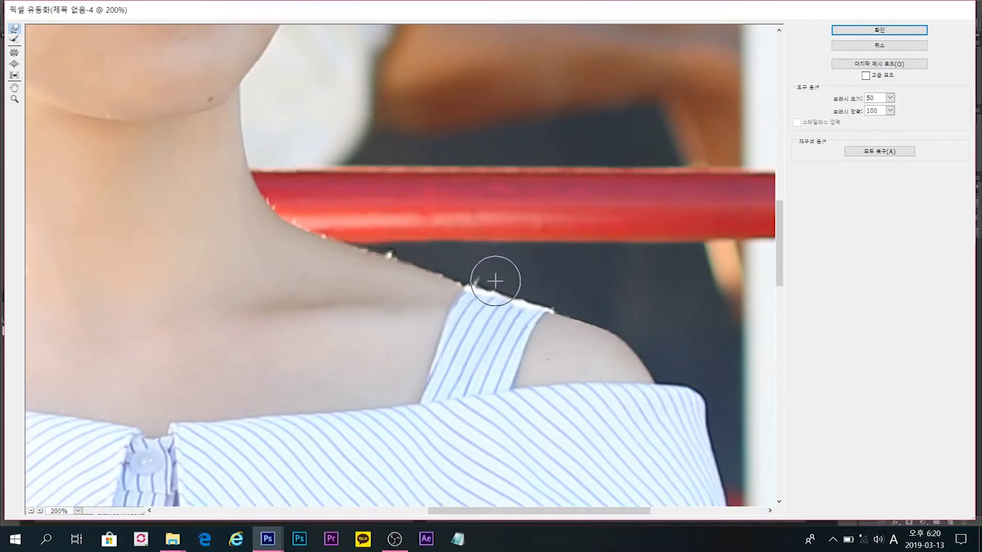
pyautogui.moveTo(449, 284)
pyautogui.mouseDown()
pyautogui.moveTo(439, 298)
pyautogui.moveTo(438, 287)
pyautogui.moveTo(454, 290)
pyautogui.mouseUp()
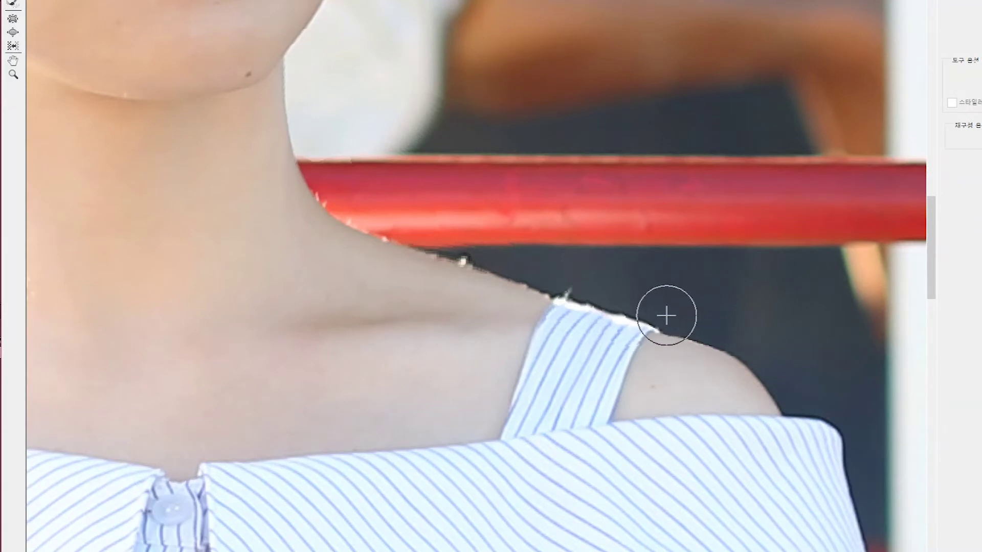
pyautogui.moveTo(667, 316)
pyautogui.mouseDown()
pyautogui.moveTo(671, 342)
pyautogui.moveTo(652, 367)
pyautogui.moveTo(661, 359)
pyautogui.mouseUp()
pyautogui.hotkey('ctrl', 'z')
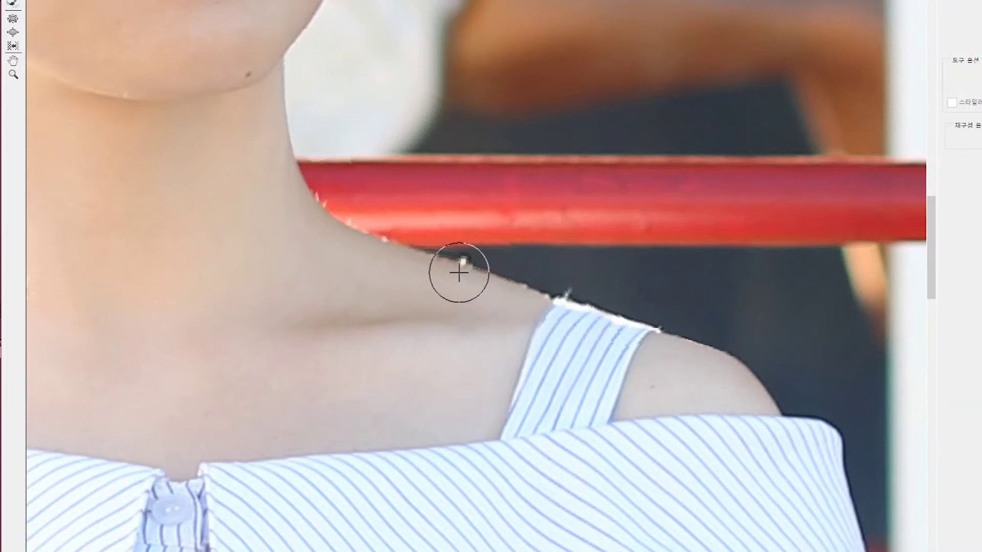
# Step: Smooth the small bump on the shoulder line just below the red railing using a finer brush
pyautogui.press('[')
pyautogui.press('[')
pyautogui.moveTo(435, 263); pyautogui.dragTo(434, 267)
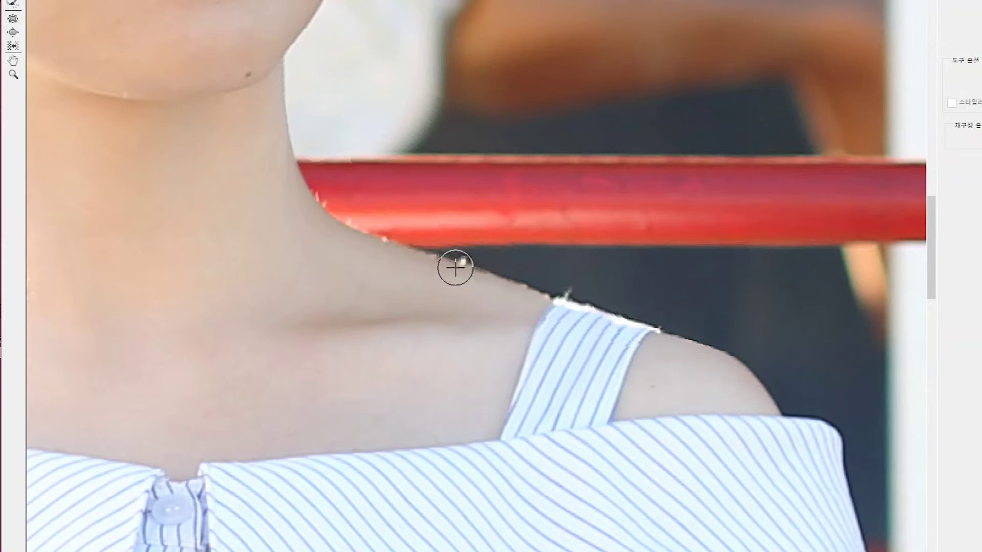
pyautogui.press(']')
pyautogui.press(']')
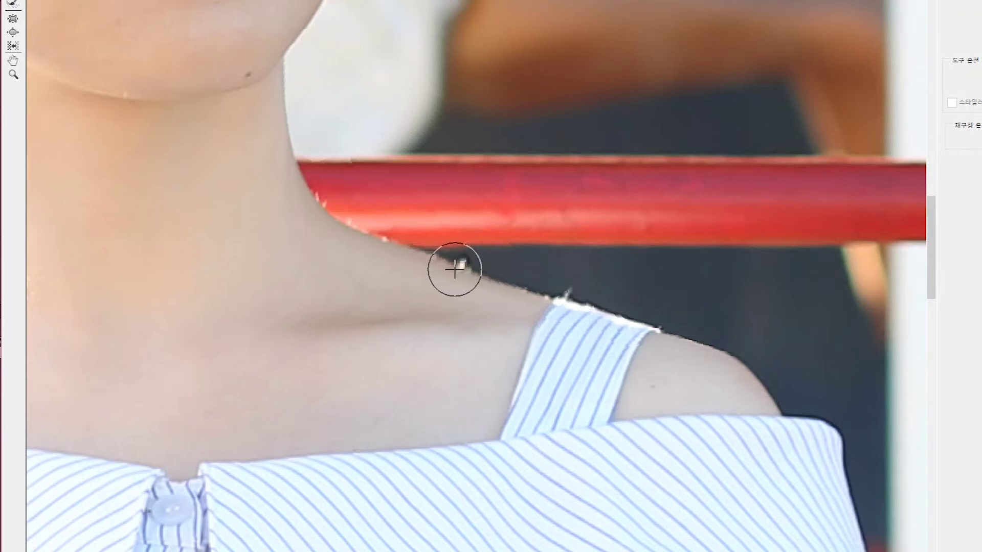
# Step: Lower the dress strap top and the outer shoulder line on the earring side into an even slope
pyautogui.moveTo(302, 216)
pyautogui.mouseDown()
pyautogui.moveTo(438, 225)
pyautogui.moveTo(568, 260)
pyautogui.moveTo(524, 271)
pyautogui.mouseUp()
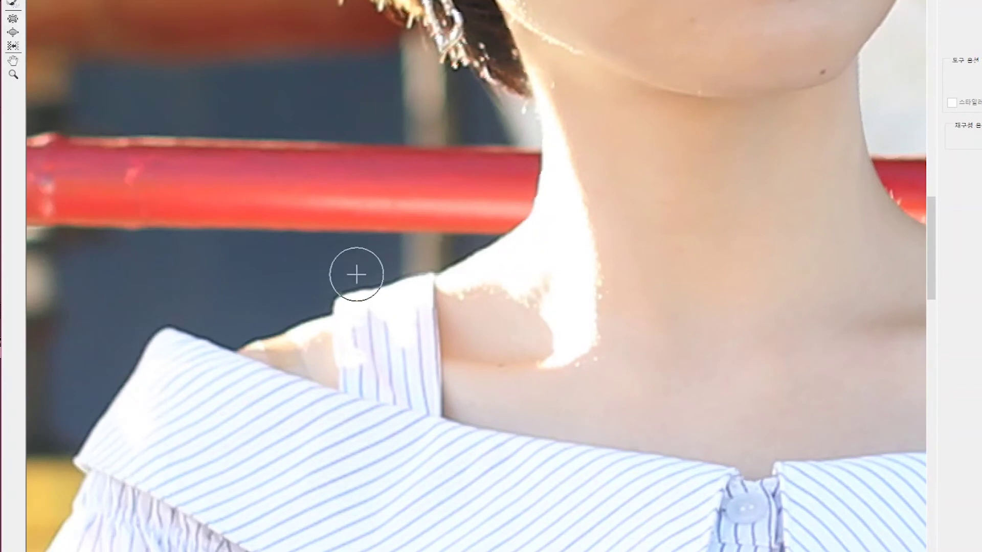
pyautogui.press(']')
pyautogui.press(']')
pyautogui.press(']')
pyautogui.press(']')
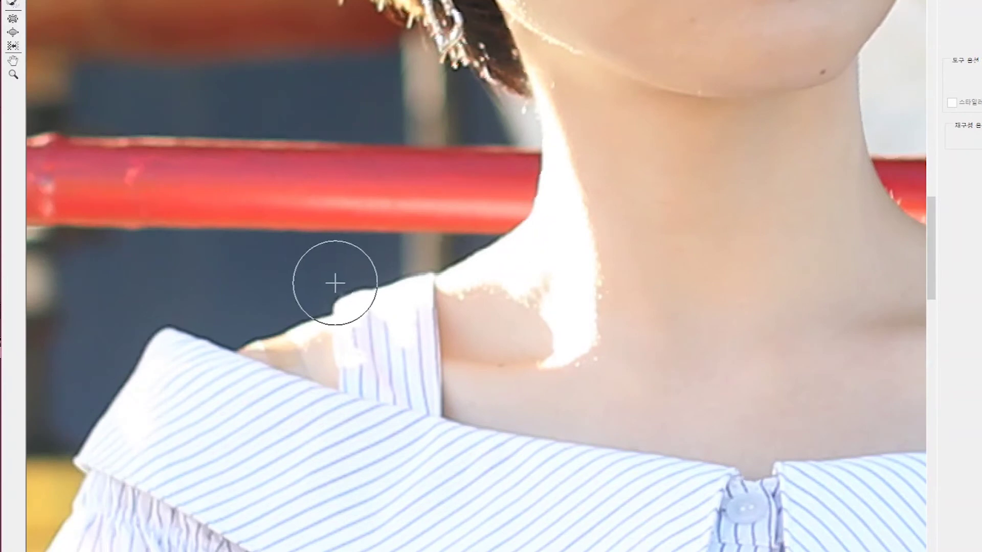
pyautogui.press('[')
pyautogui.press('[')
pyautogui.press('[')
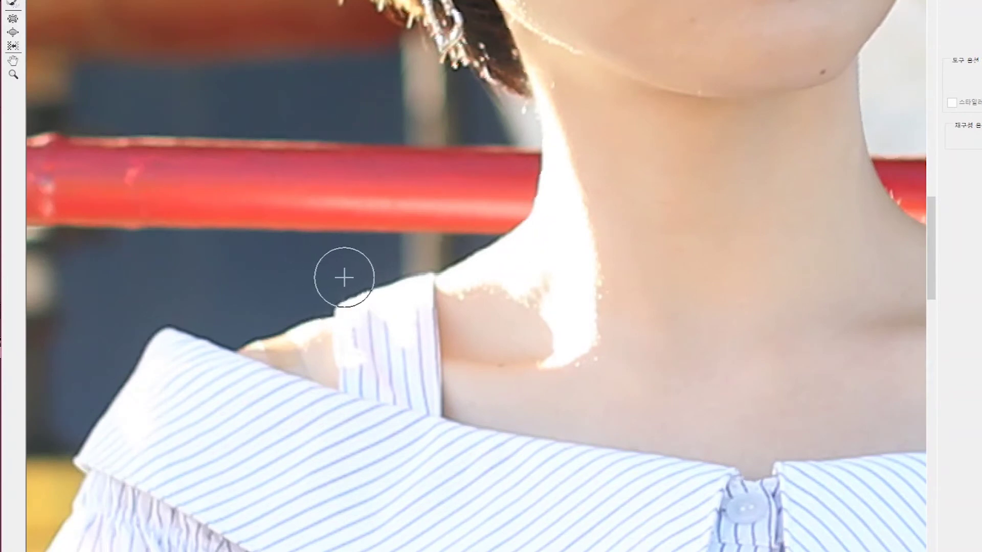
pyautogui.moveTo(345, 286)
pyautogui.mouseDown()
pyautogui.moveTo(361, 274)
pyautogui.moveTo(417, 273)
pyautogui.mouseUp()
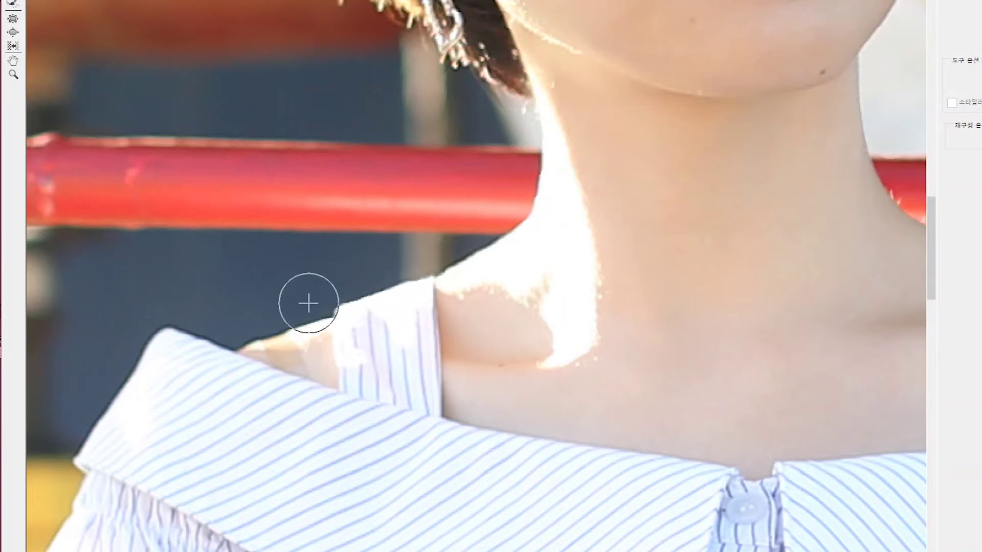
pyautogui.moveTo(305, 291)
pyautogui.mouseDown()
pyautogui.moveTo(330, 296)
pyautogui.moveTo(330, 328)
pyautogui.moveTo(330, 296)
pyautogui.moveTo(337, 325)
pyautogui.moveTo(363, 302)
pyautogui.mouseUp()
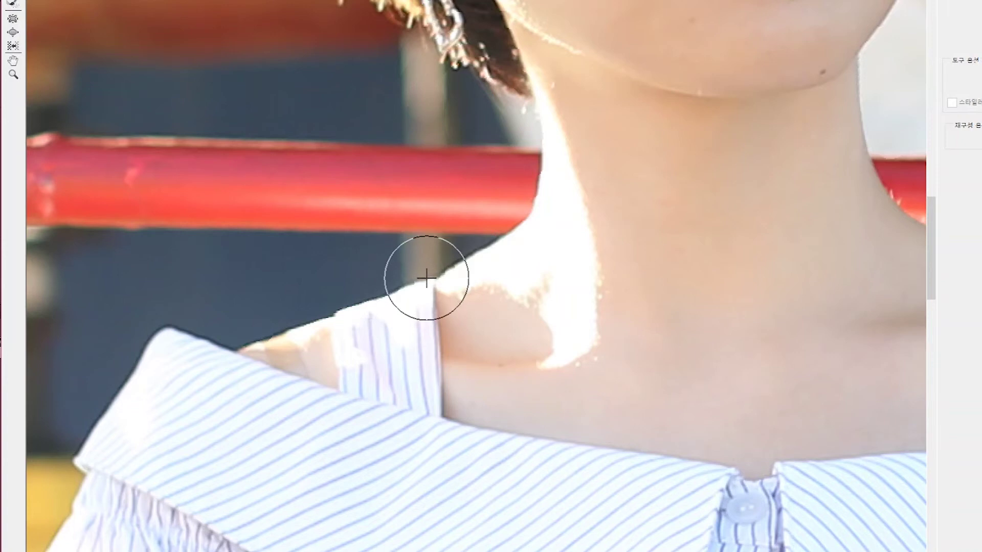
# Step: Refine the slope from the neck to the strap on the earring side and apply the Liquify filter
pyautogui.press('[')
pyautogui.press('[')
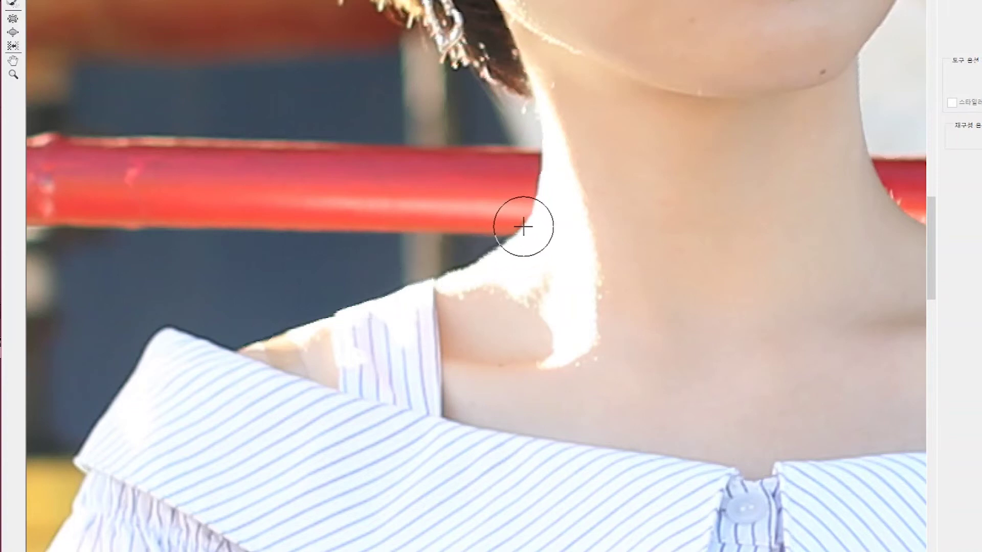
pyautogui.press(']')
pyautogui.press(']')
pyautogui.press(']')
pyautogui.press(']')
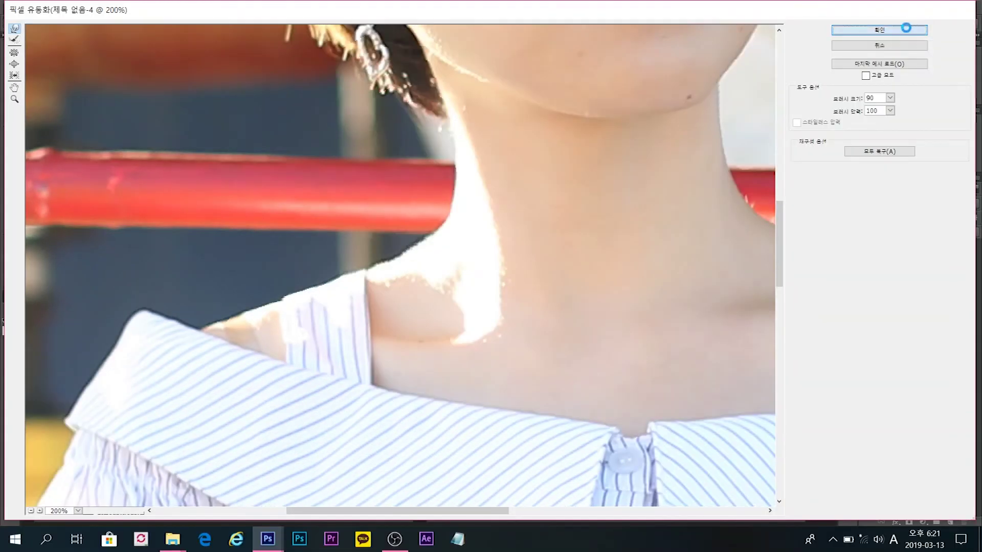
pyautogui.click(877, 30)
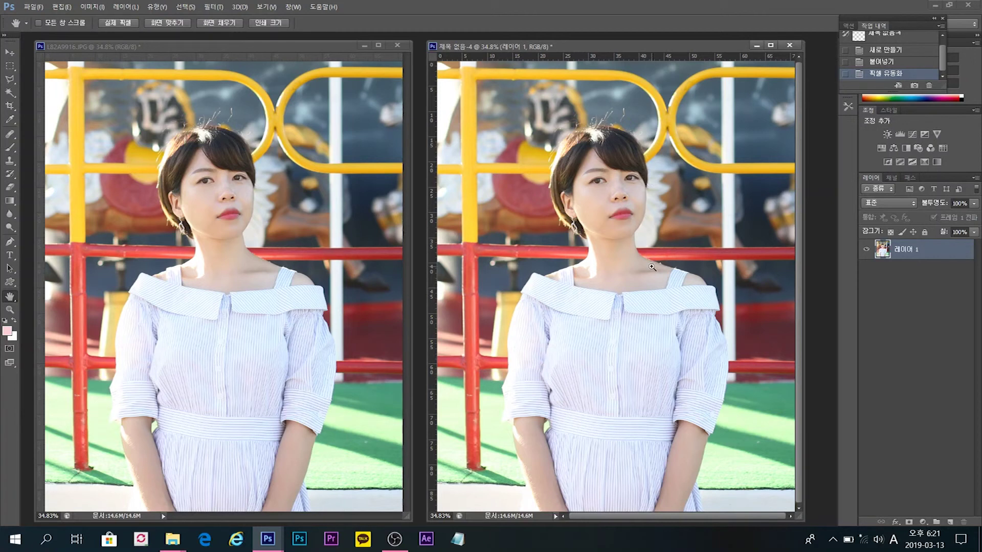
# Step: Compare the copy before and after Liquify by toggling the filter, and examine the neck and shoulders up close
pyautogui.hotkey('ctrl', 'z')
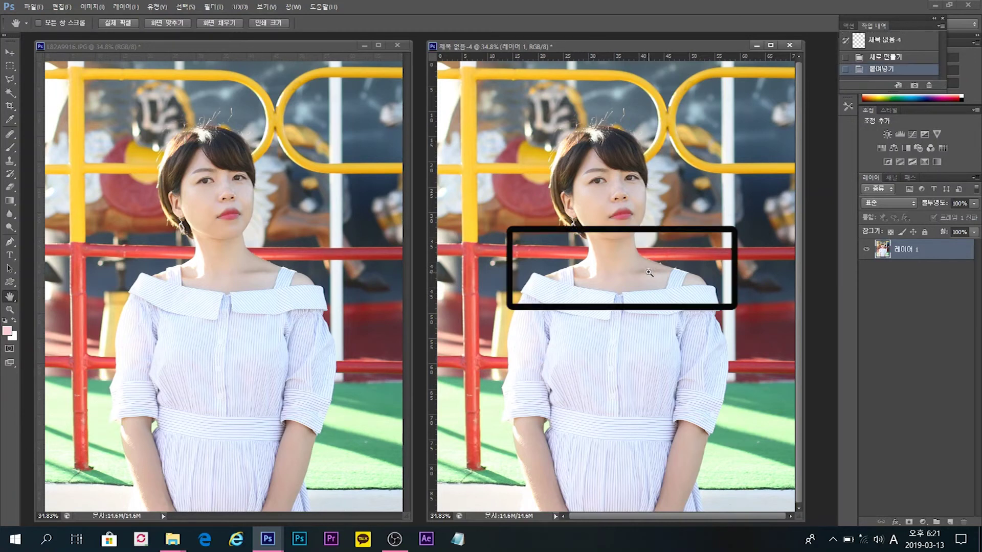
pyautogui.hotkey('ctrl', 'z')
pyautogui.hotkey('ctrl', 'z')
pyautogui.hotkey('ctrl', 'z')
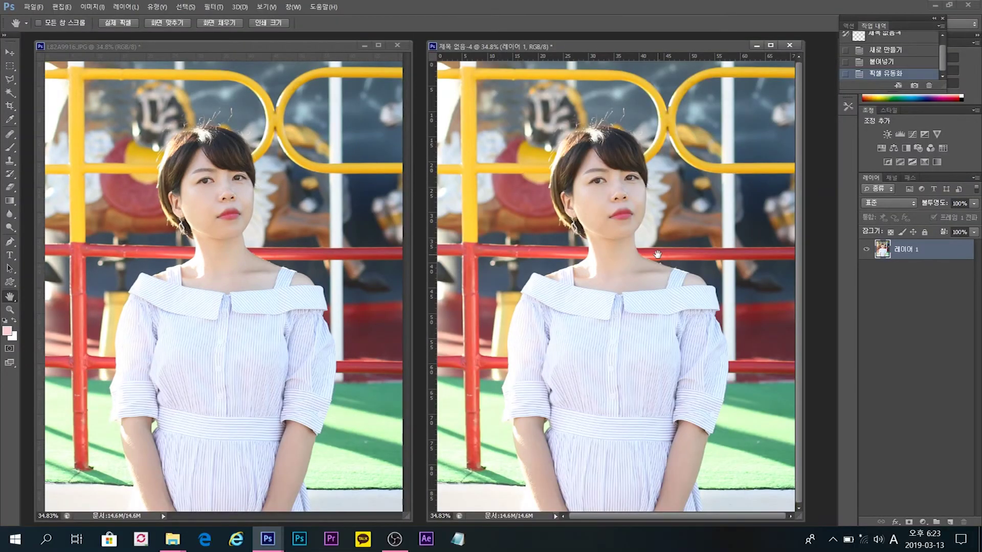
pyautogui.keyDown('ctrl'); pyautogui.click(658, 255); pyautogui.keyUp('ctrl')
pyautogui.keyDown('ctrl'); pyautogui.click(661, 255); pyautogui.keyUp('ctrl')
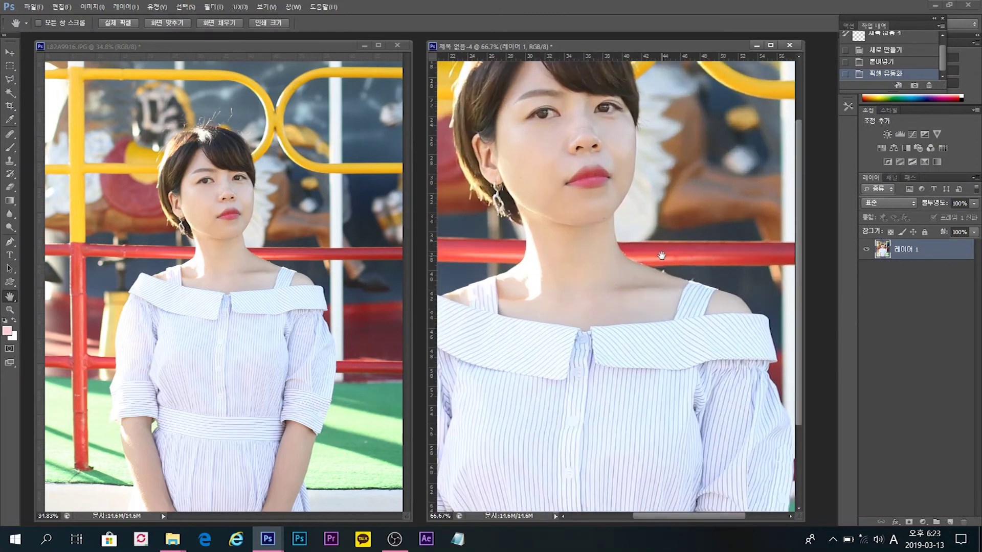
pyautogui.hotkey('ctrl', '0')
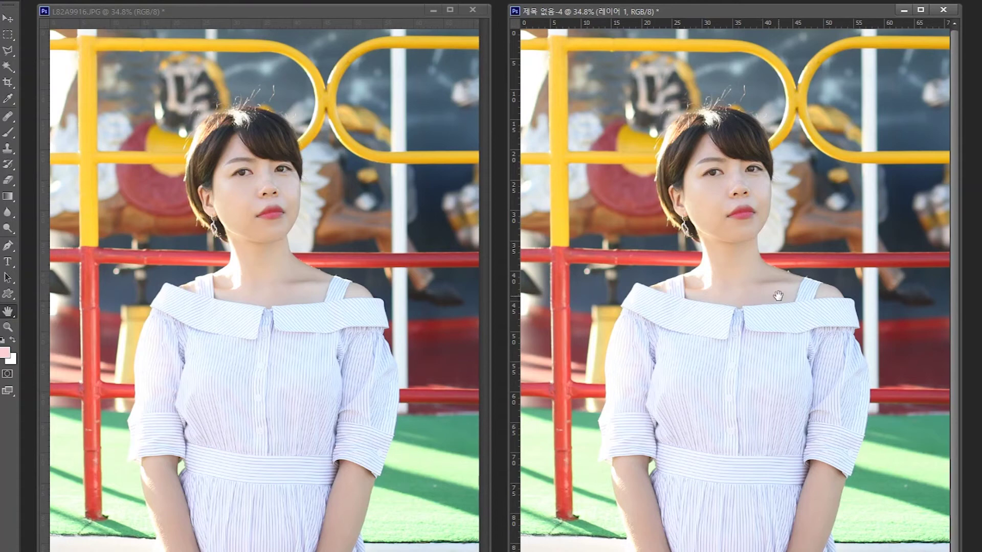
# Step: Reopen the Liquify filter on the untitled copy and try larger and smaller brush sizes around the neck edges
pyautogui.hotkey('ctrl', 'shift', 'x')
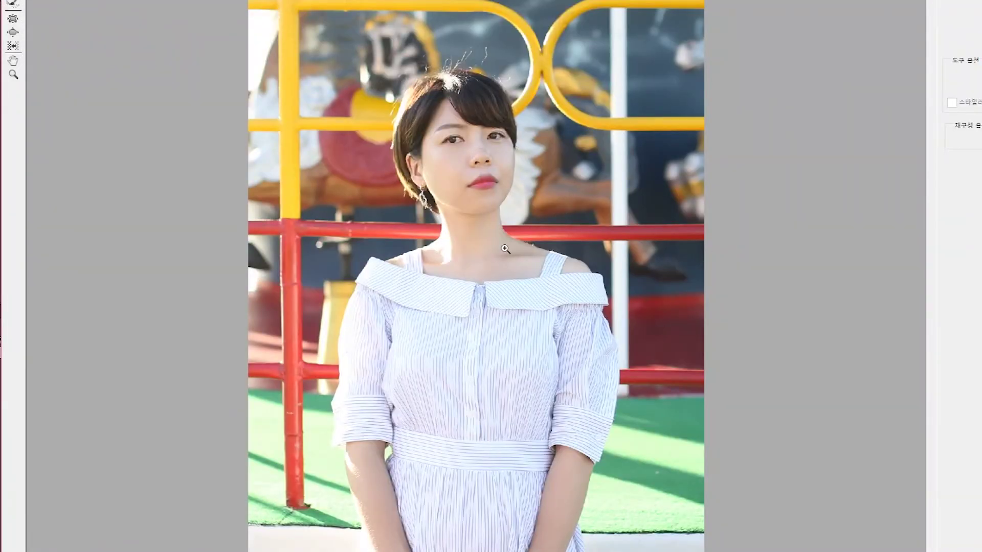
pyautogui.click(505, 249)
pyautogui.press(']')
pyautogui.press(']')
pyautogui.press(']')
pyautogui.press(']')
pyautogui.press(']')
pyautogui.press(']')
pyautogui.press(']')
pyautogui.press(']')
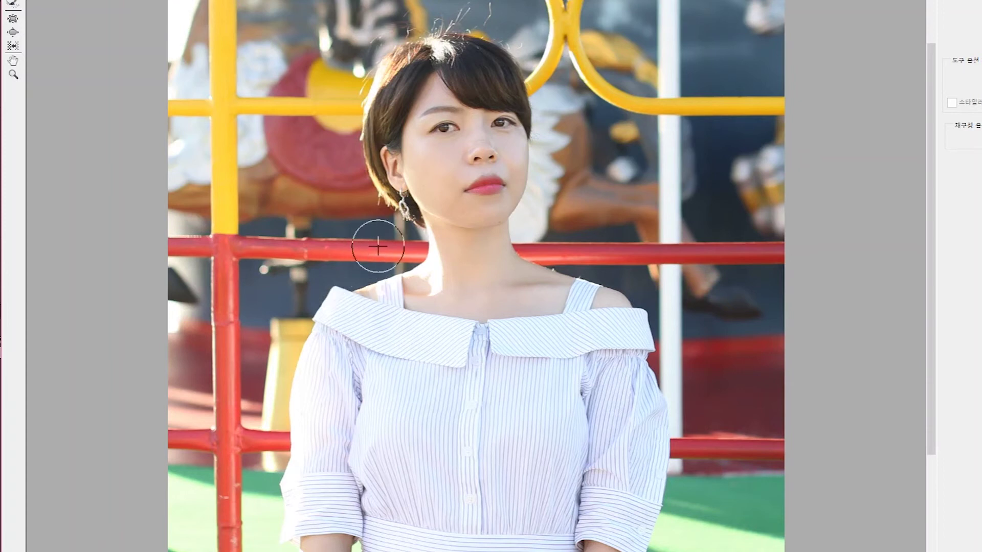
pyautogui.press('[')
pyautogui.press('[')
pyautogui.press('[')
pyautogui.press('[')
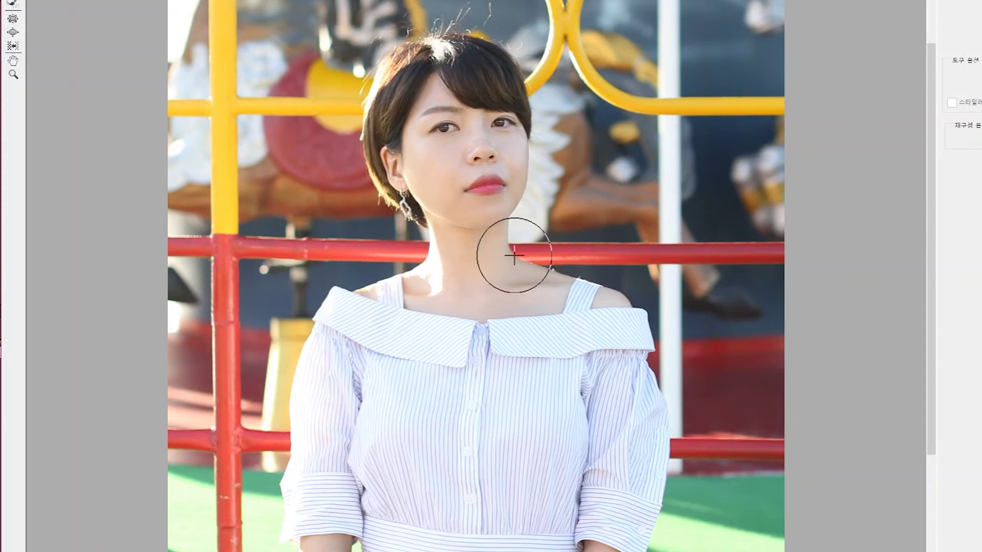
pyautogui.press('[')
pyautogui.press('[')
pyautogui.press('[')
pyautogui.press('[')
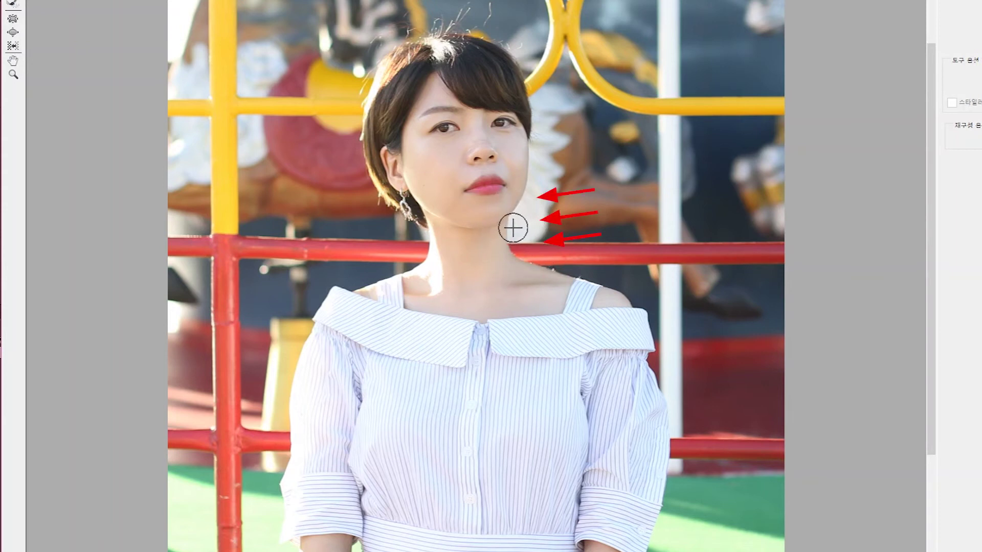
# Step: Set the brush size to 175 for the neck edges and apply the Liquify filter
pyautogui.hotkey('ctrl', '+')
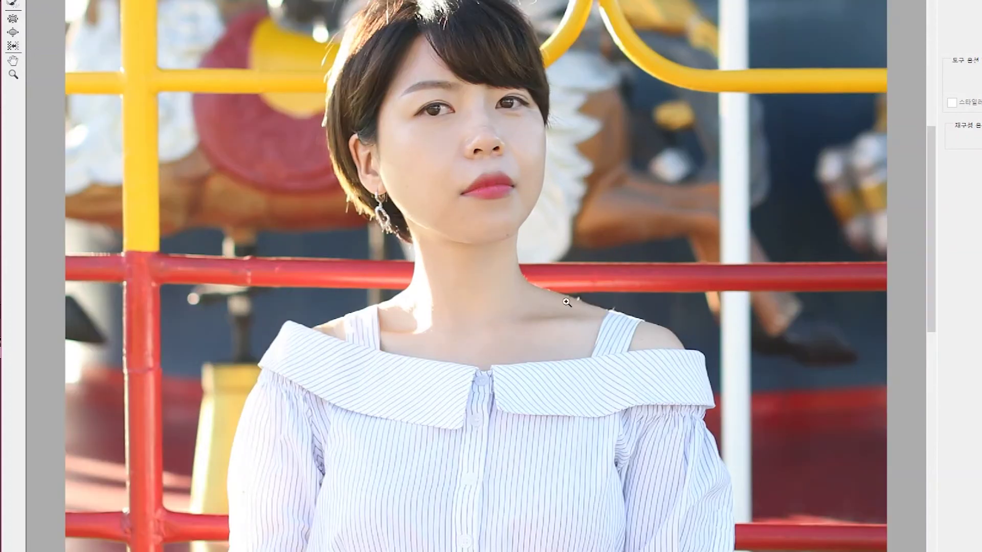
pyautogui.keyDown('ctrl'); pyautogui.click(568, 287); pyautogui.keyUp('ctrl')
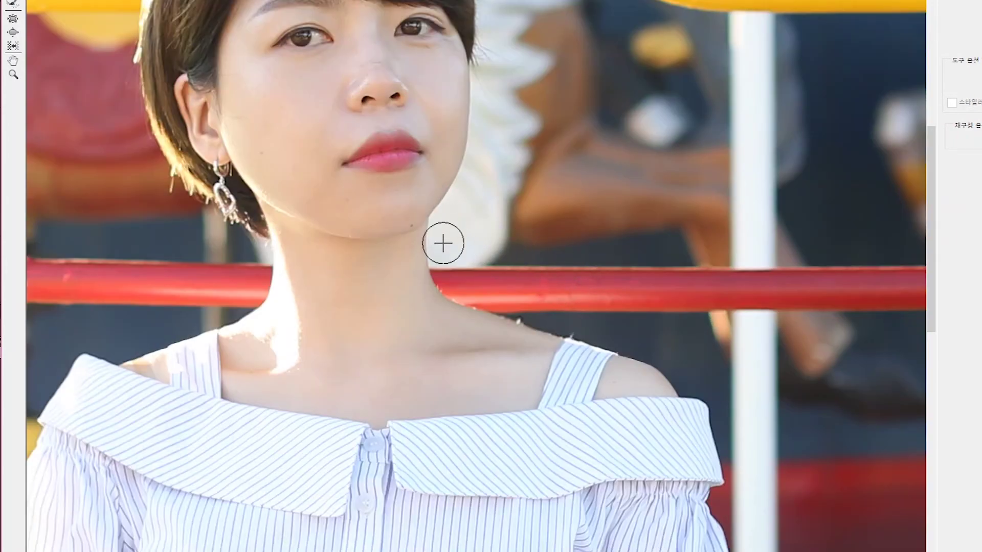
pyautogui.press(']')
pyautogui.press(']')
pyautogui.press(']')
pyautogui.press(']')
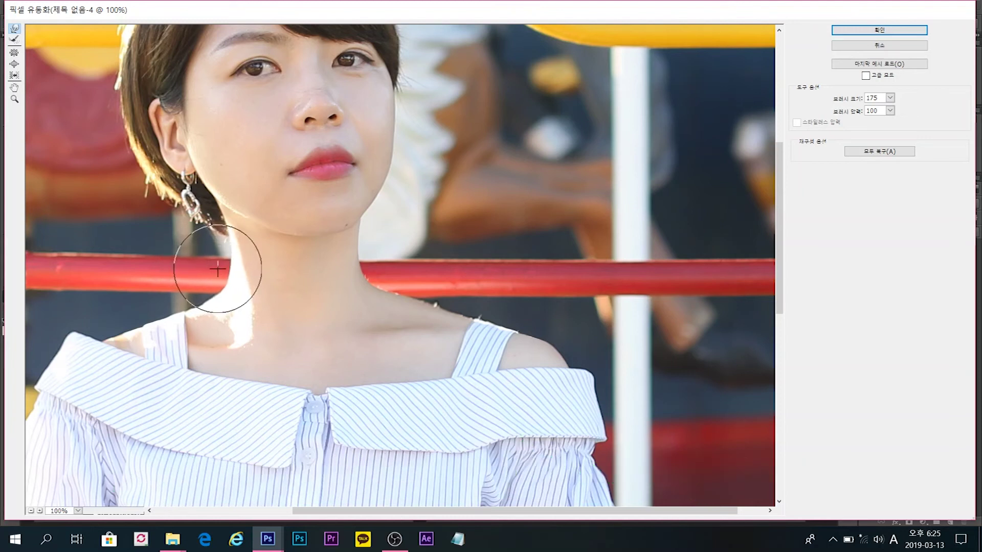
pyautogui.click(851, 31)
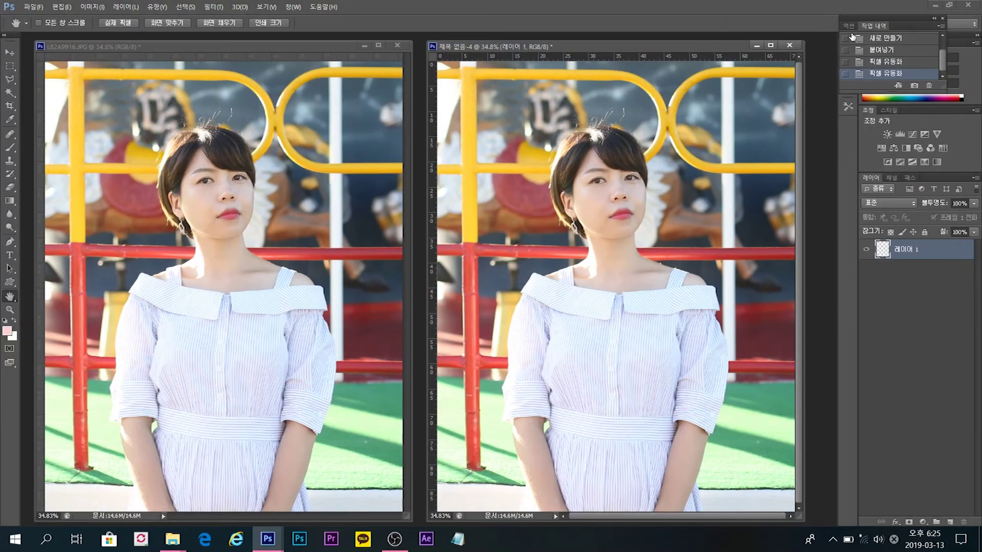